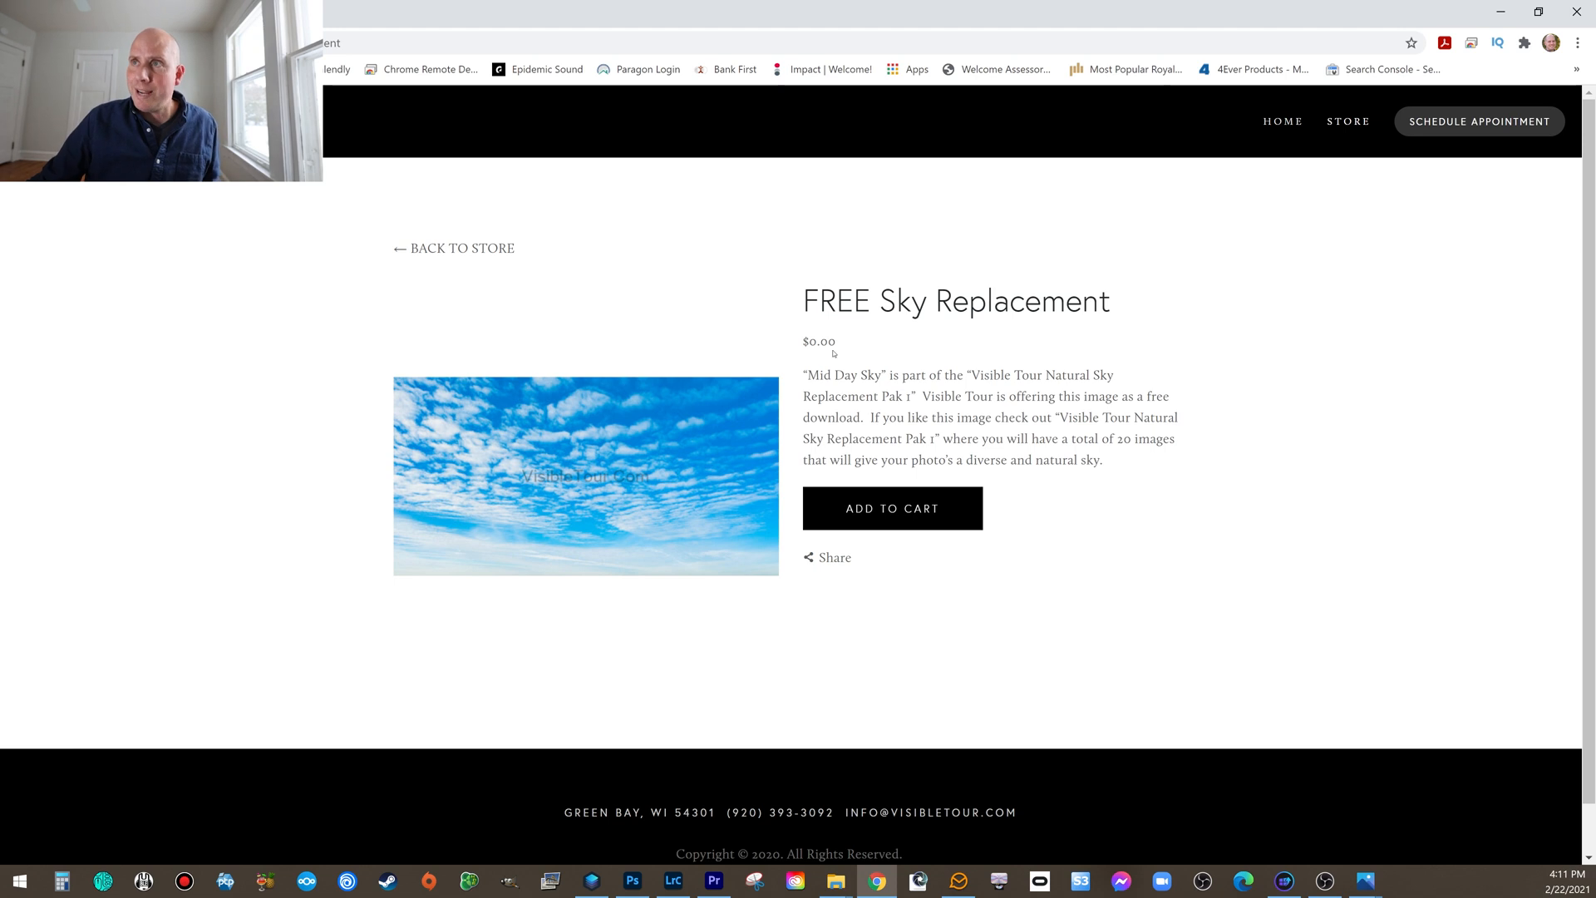
- Add the FREE Sky Replacement product to the cart and proceed from the shopping cart to checkout
left_click(873, 509)
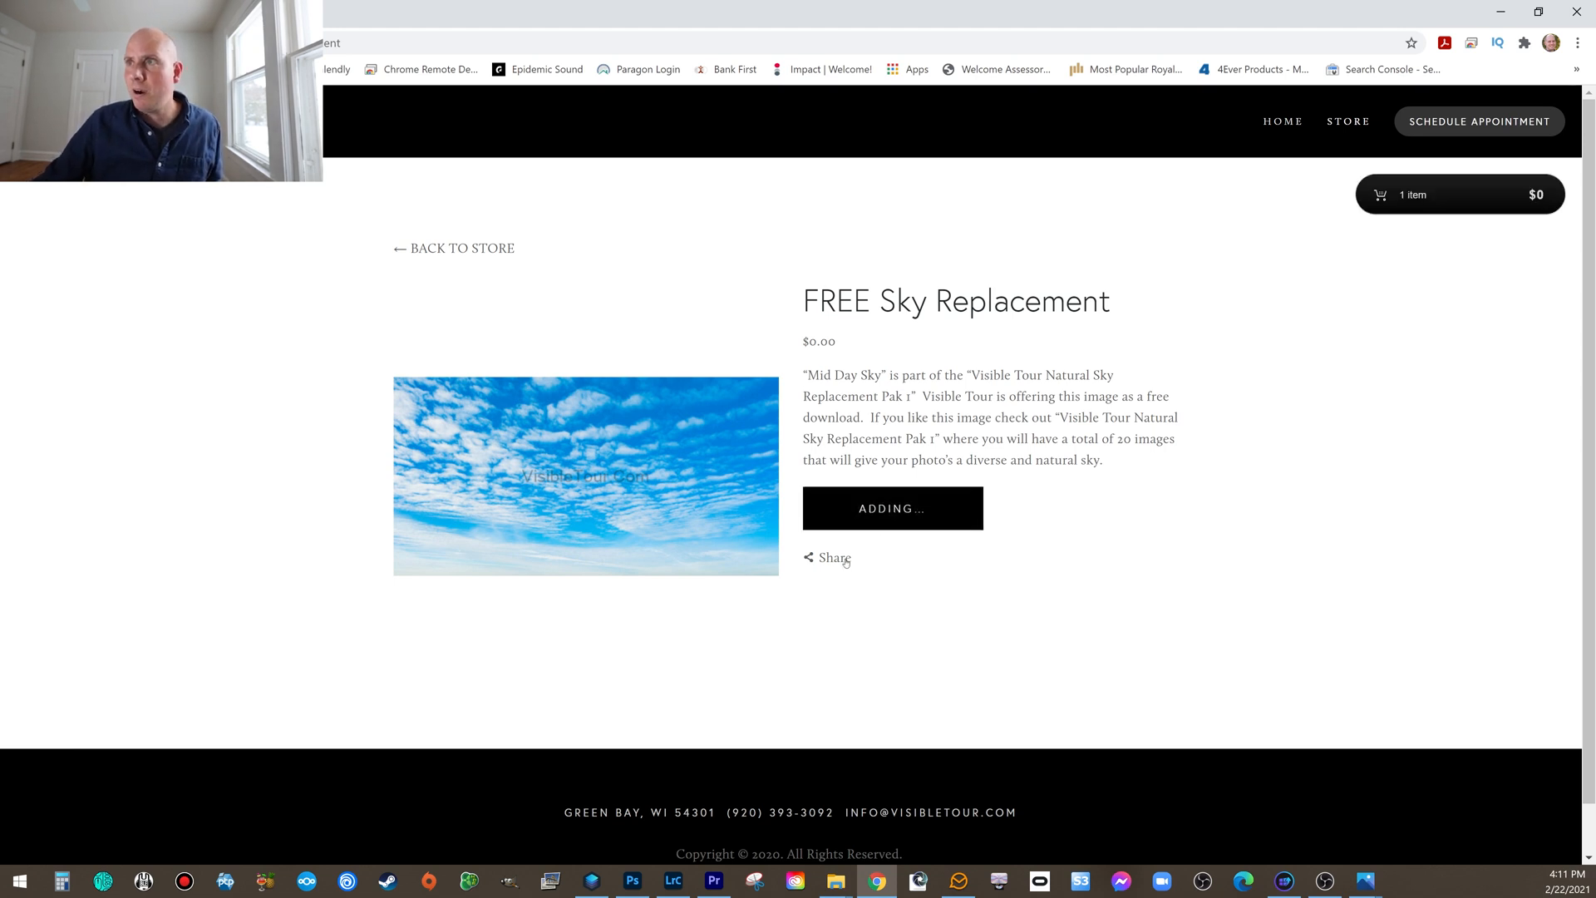
left_click(1422, 197)
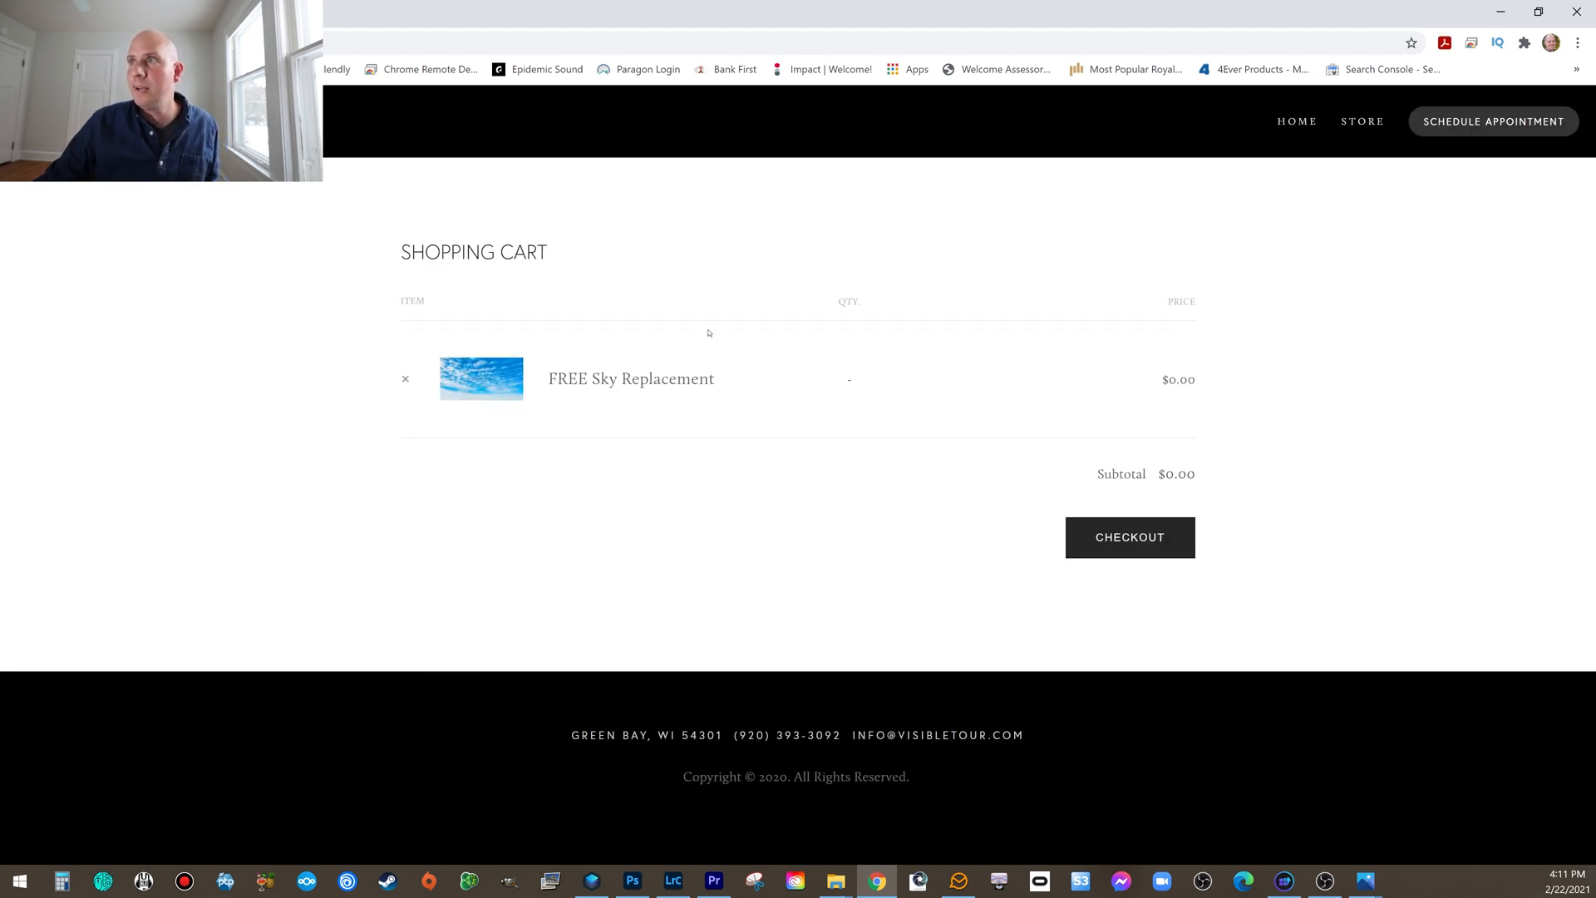
left_click(1121, 541)
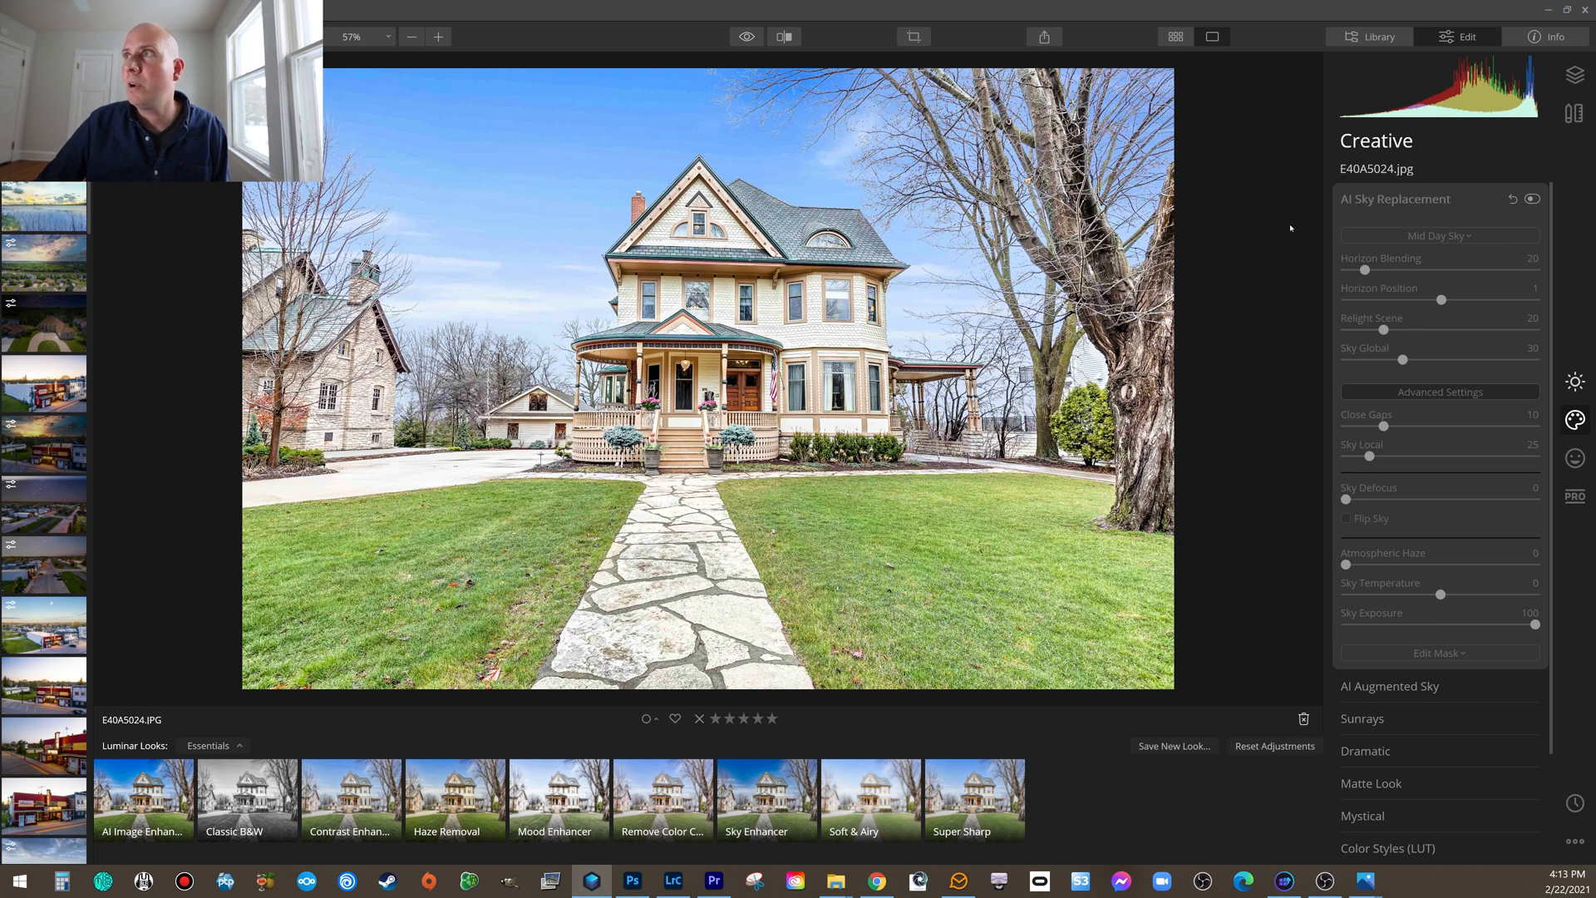
- In Luminar, enable the house photo's AI Sky Replacement with Mid Day Sky and compare it with the original image
left_click(1532, 199)
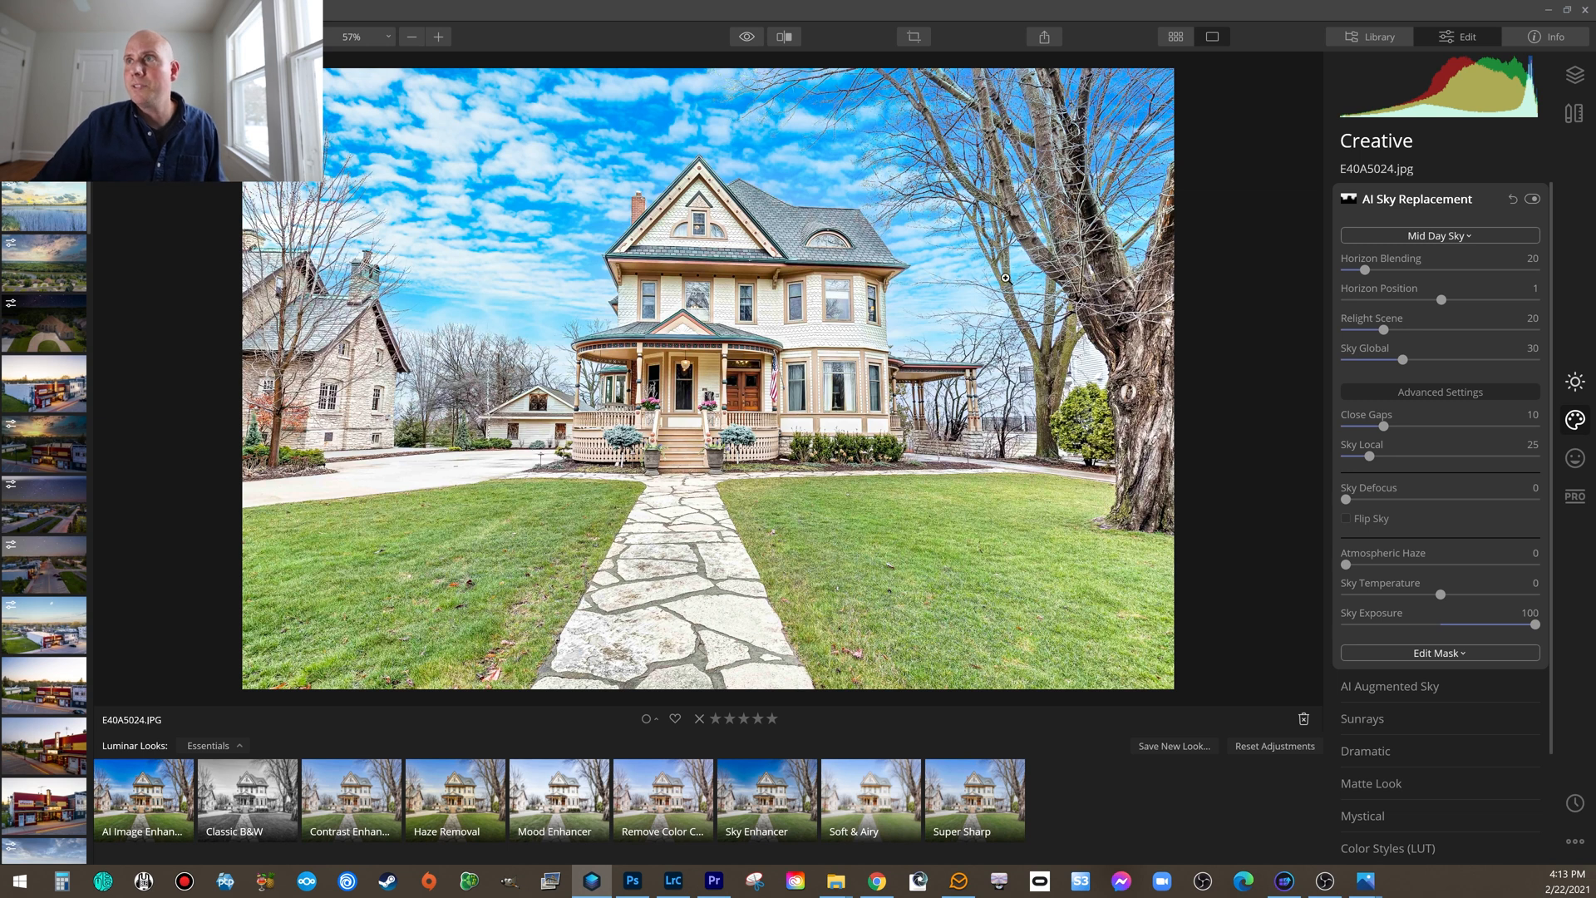
left_click(747, 37)
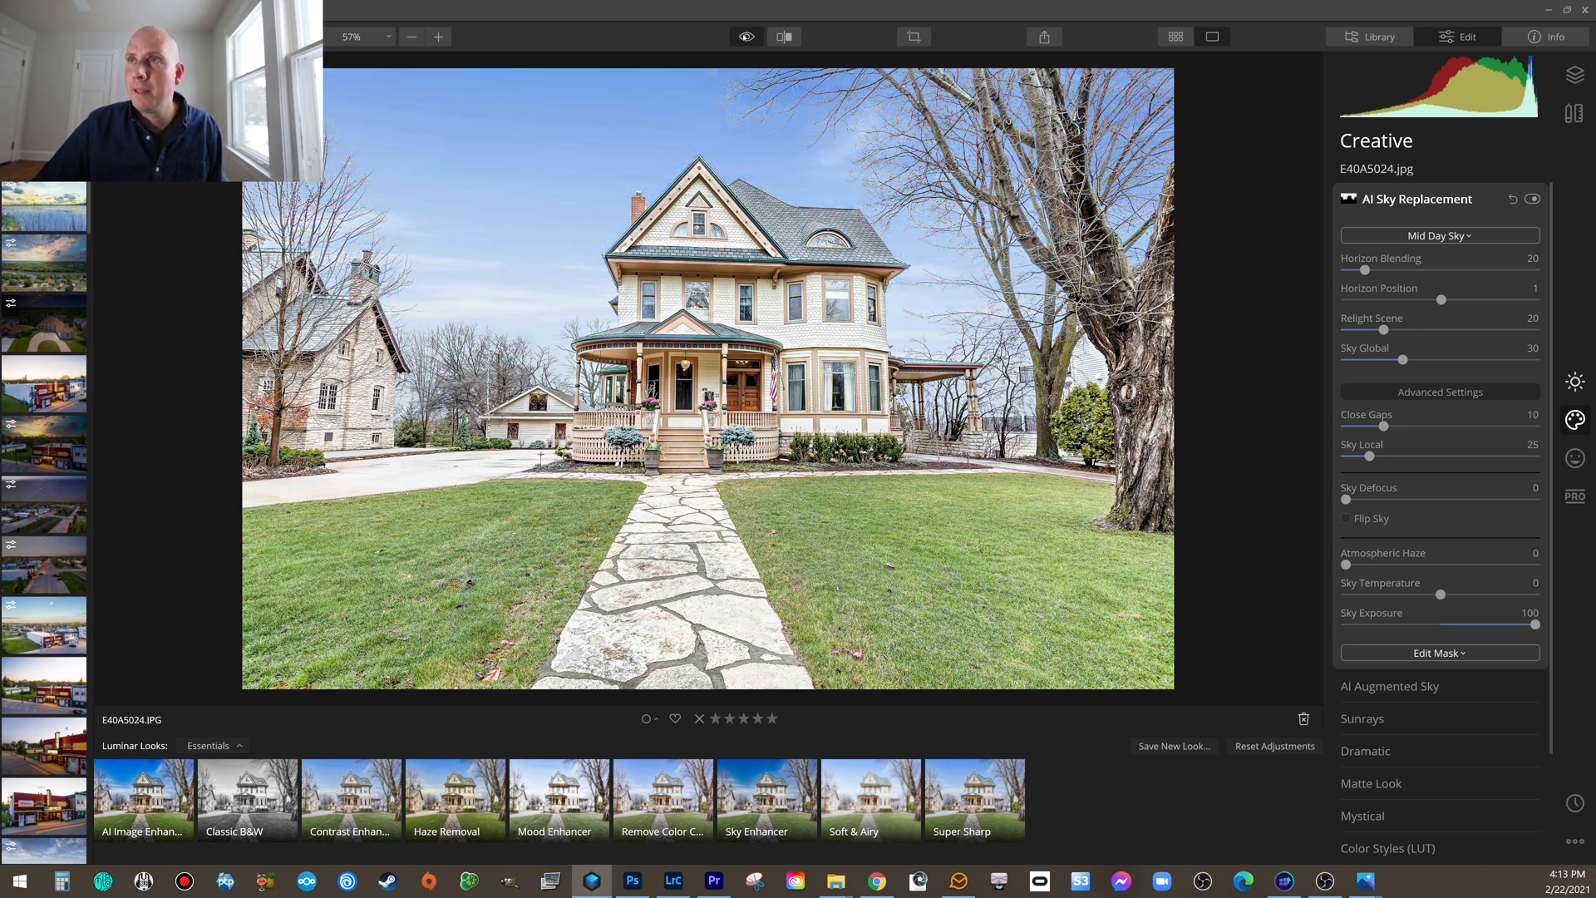
left_click(746, 37)
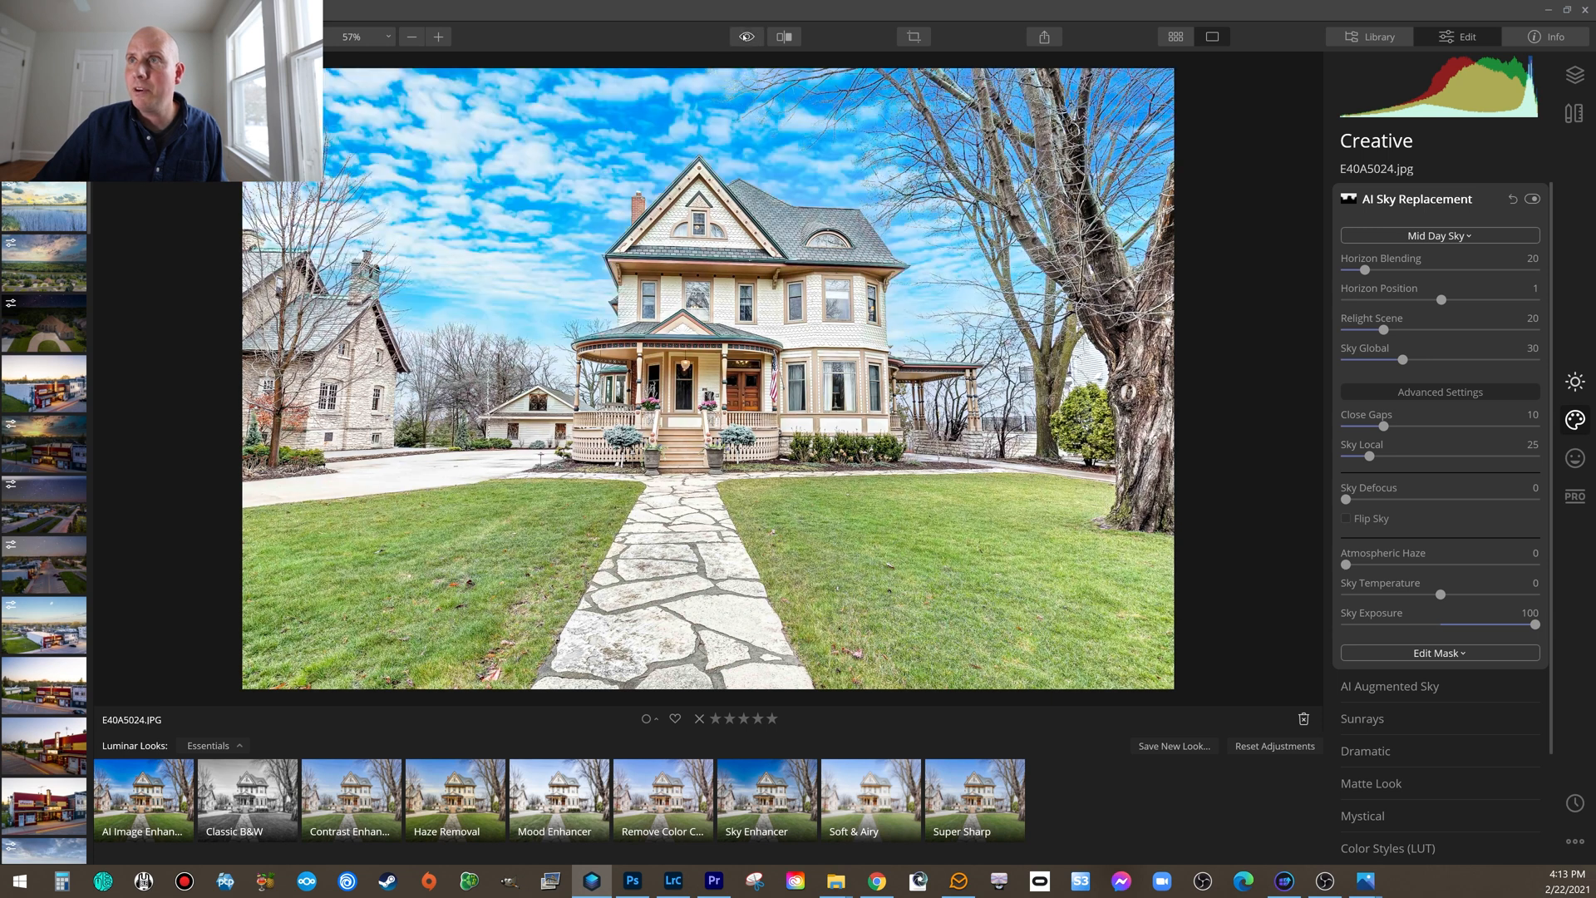
left_click(745, 36)
left_click(745, 37)
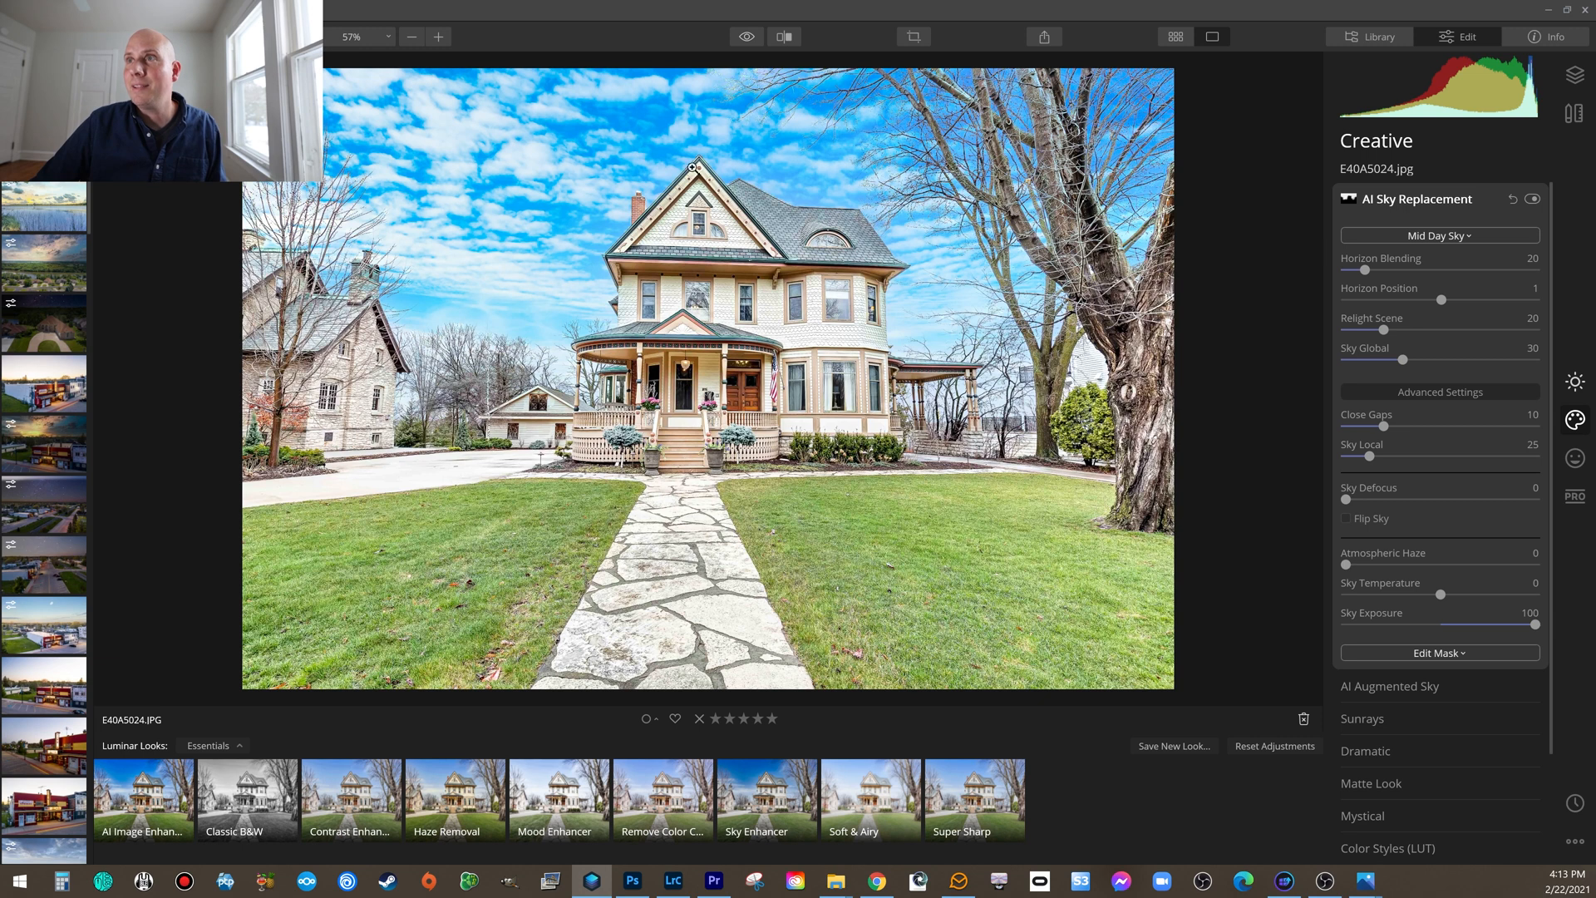
- Reset the AI Sky Replacement settings and load the custom sky image Mid Day Sky
left_click(1513, 199)
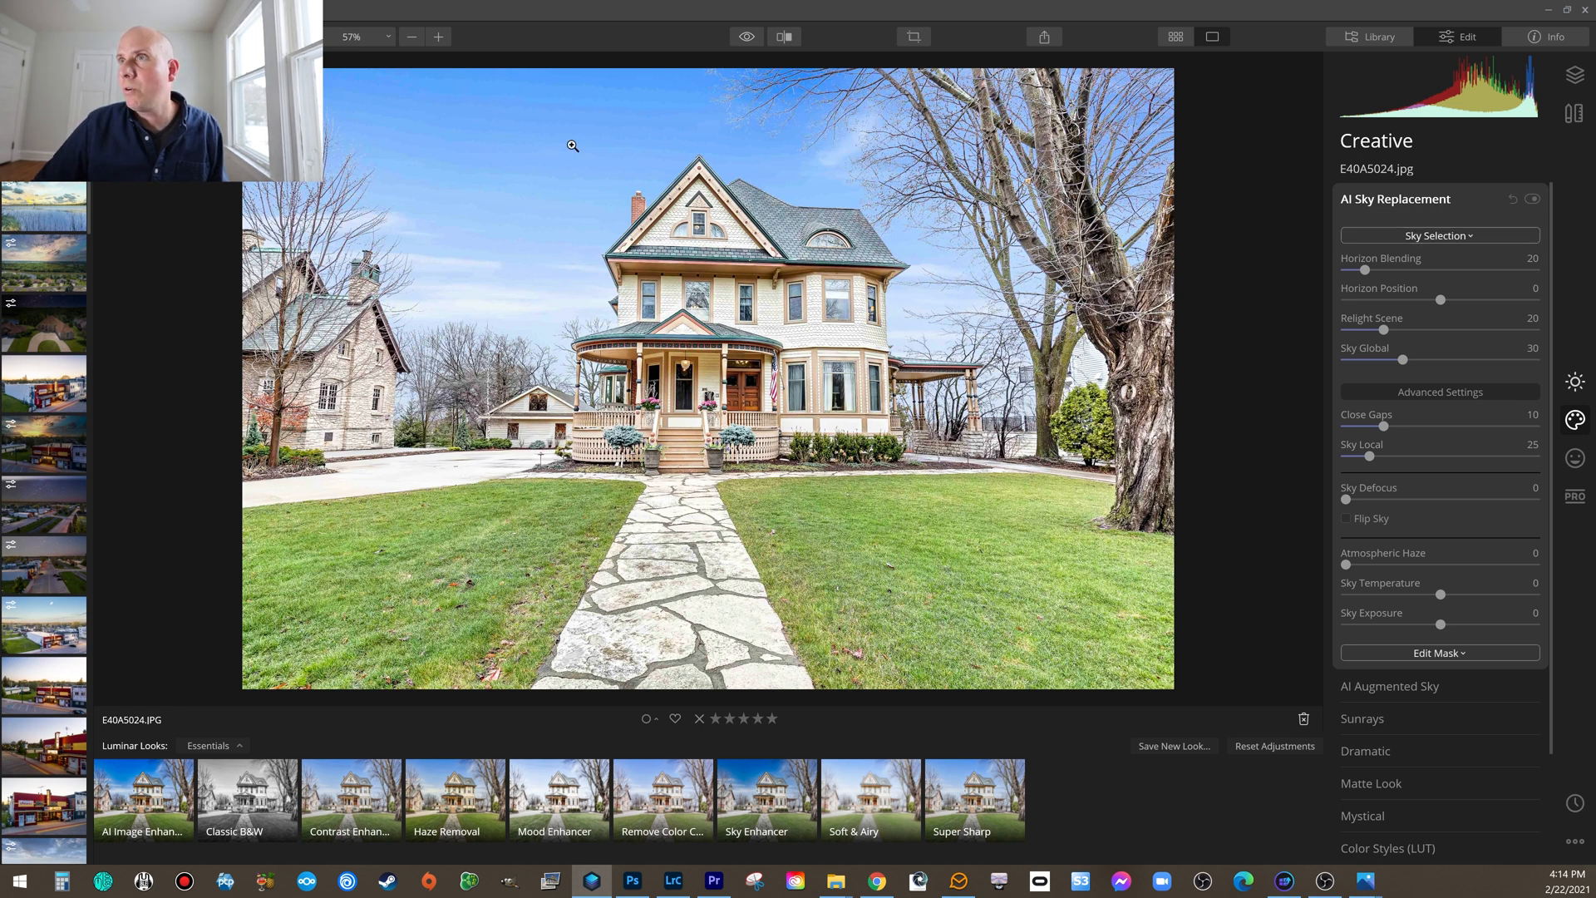
left_click(1374, 237)
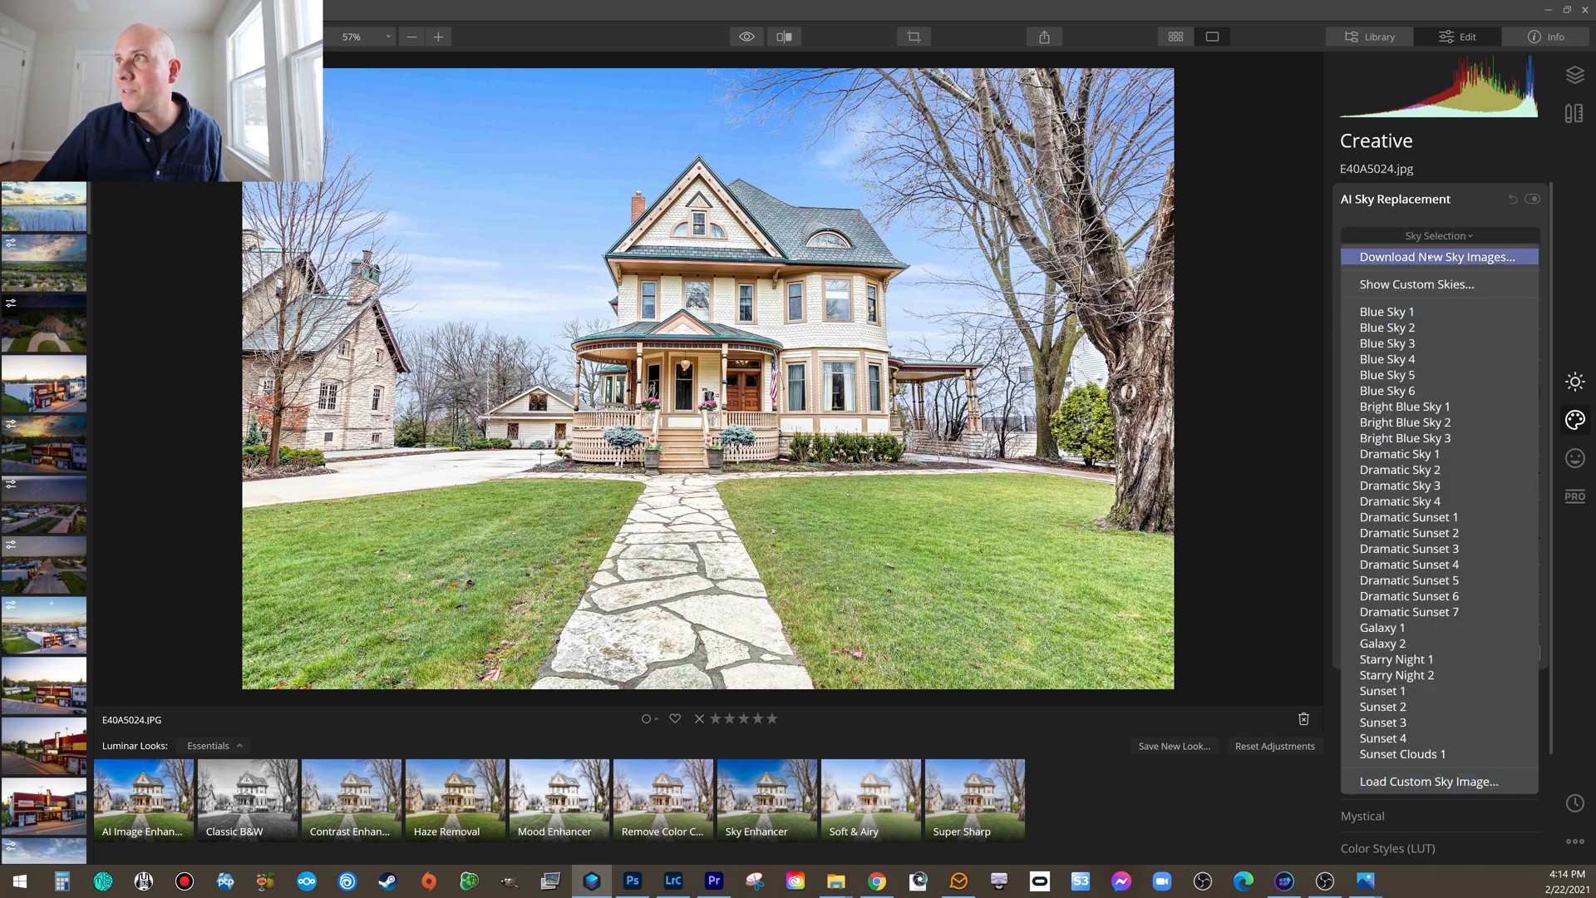
left_click(1399, 783)
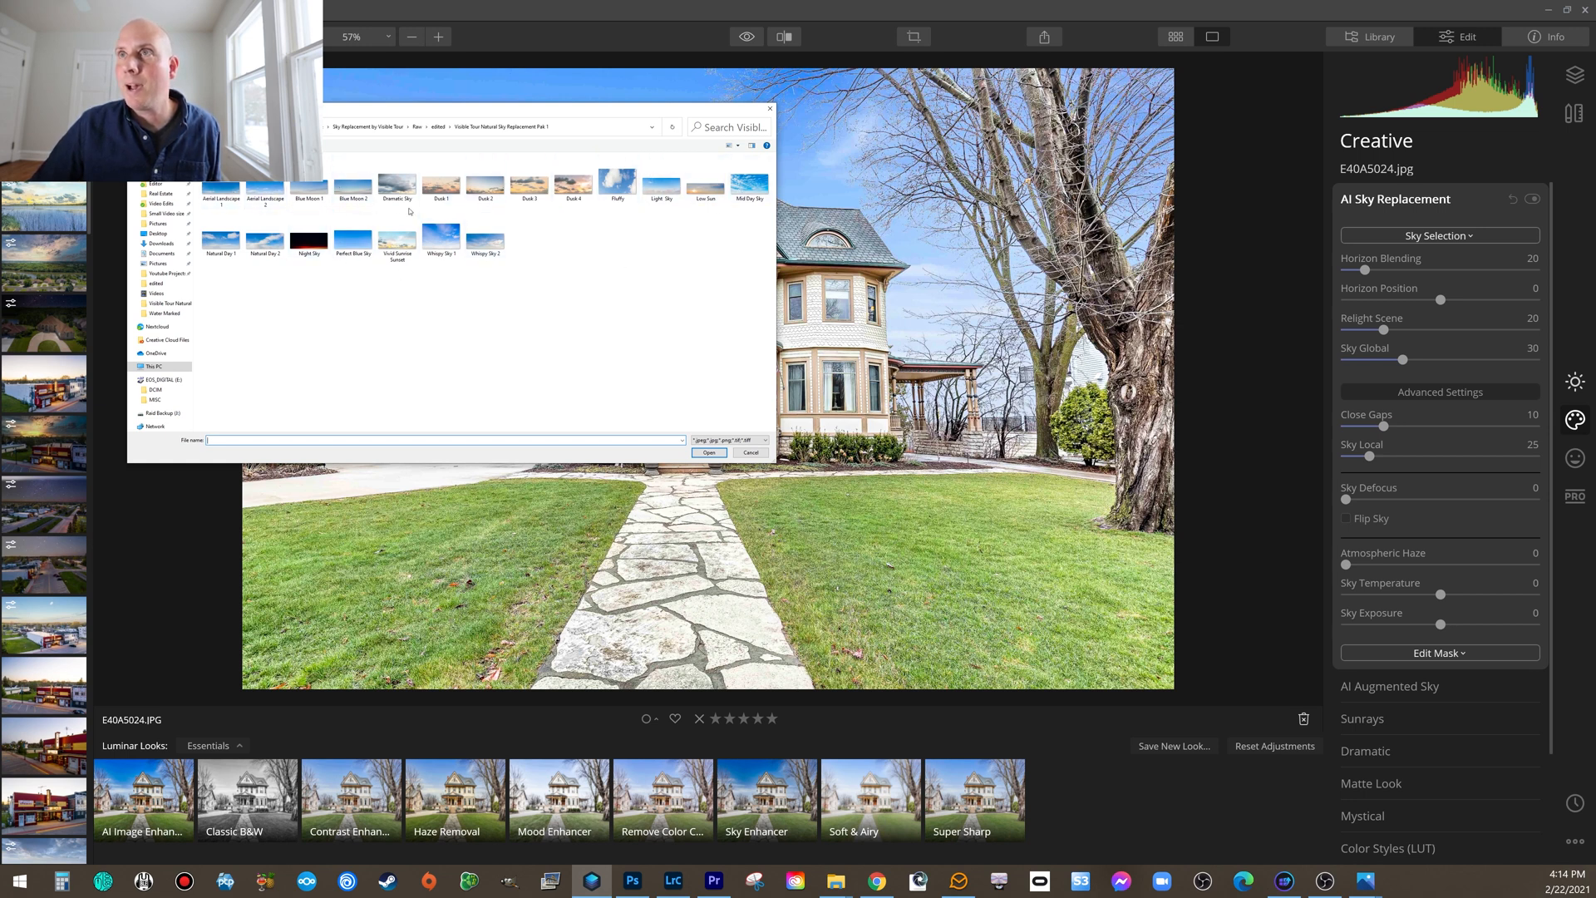
left_click(749, 184)
left_click(710, 452)
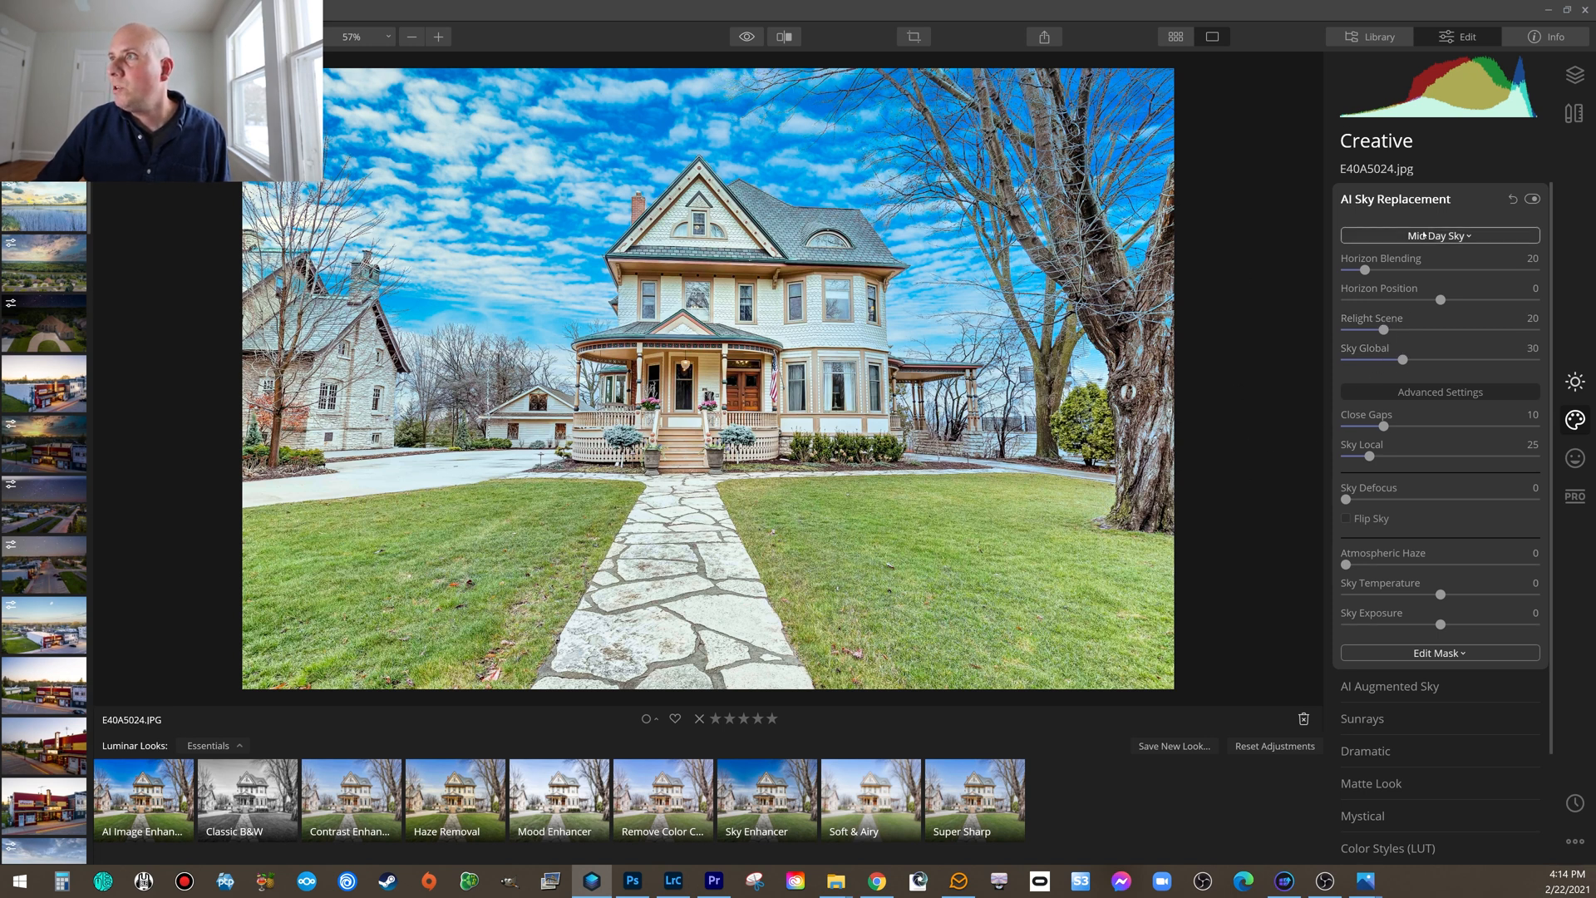
- Brush a sky replacement mask over the sky and tree branches around the house at size 100, 50% opacity and 100% softness
left_click(1379, 656)
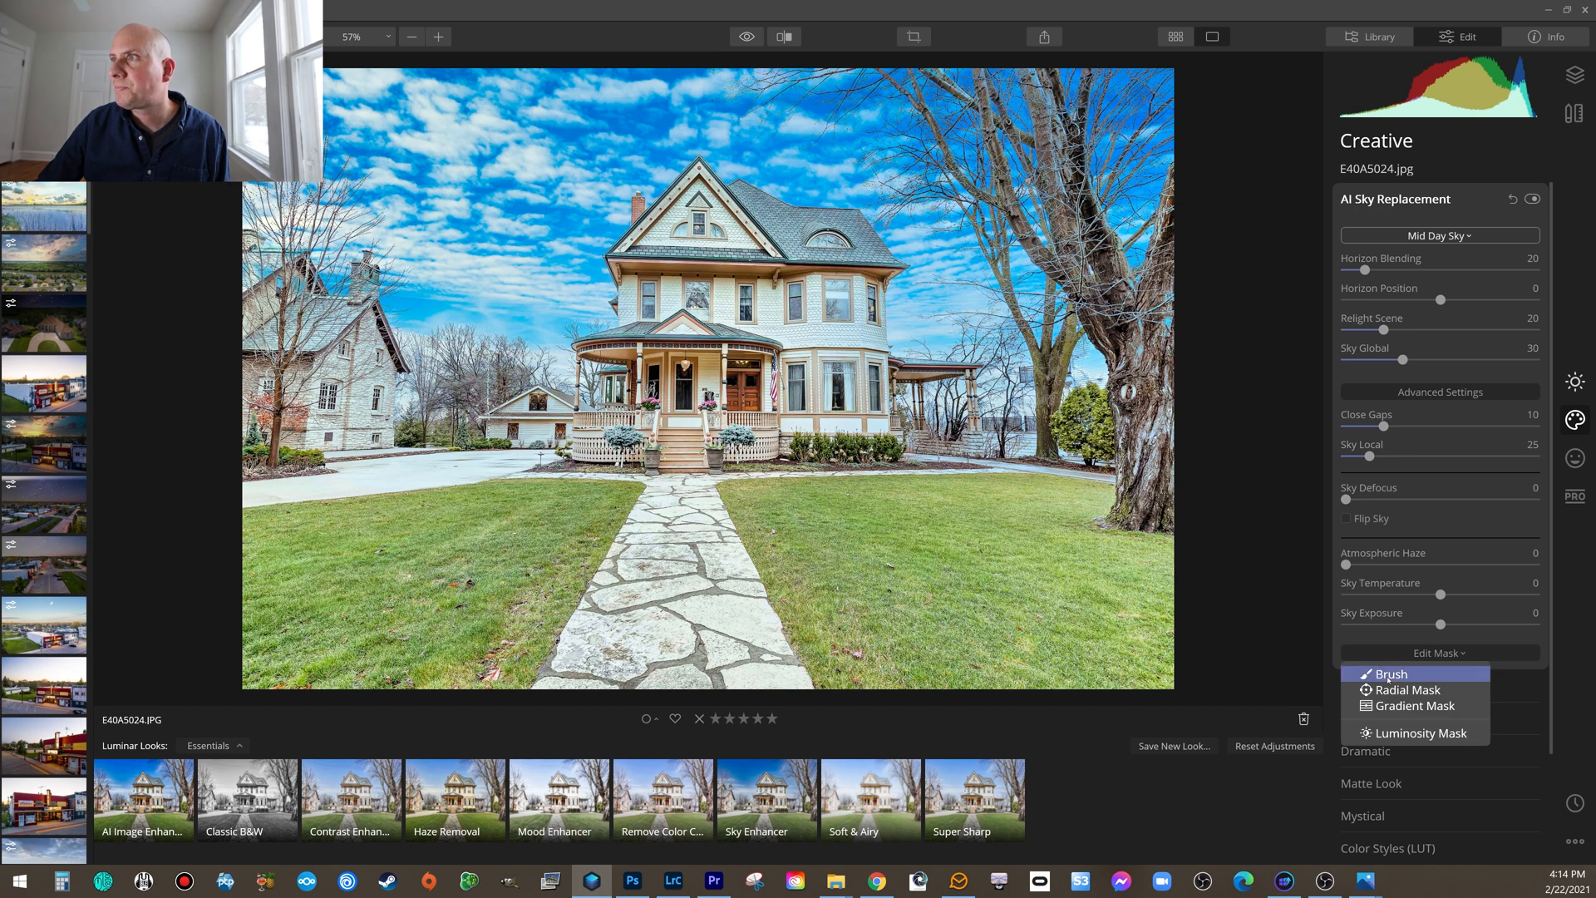
left_click(1381, 669)
mouse_move(787, 130)
left_mouse_down()
mouse_move(657, 111)
mouse_move(296, 163)
mouse_move(479, 127)
mouse_move(361, 96)
mouse_move(234, 211)
mouse_move(348, 197)
mouse_move(377, 253)
mouse_move(438, 236)
mouse_move(444, 270)
mouse_move(468, 275)
mouse_move(606, 209)
mouse_move(475, 162)
mouse_move(495, 190)
mouse_move(483, 337)
mouse_move(439, 318)
mouse_move(449, 359)
mouse_move(457, 375)
mouse_move(546, 345)
mouse_move(553, 363)
mouse_move(572, 297)
mouse_move(603, 312)
mouse_move(622, 183)
mouse_move(614, 225)
mouse_move(631, 178)
mouse_move(705, 147)
mouse_move(652, 168)
mouse_move(720, 152)
mouse_move(830, 173)
mouse_move(781, 185)
mouse_move(881, 142)
mouse_move(876, 167)
mouse_move(896, 171)
mouse_move(851, 96)
mouse_move(885, 93)
mouse_move(959, 156)
mouse_move(907, 197)
mouse_move(915, 240)
left_mouse_up()
mouse_move(929, 334)
left_mouse_down()
mouse_move(1008, 320)
mouse_move(1017, 351)
mouse_move(923, 411)
left_mouse_up()
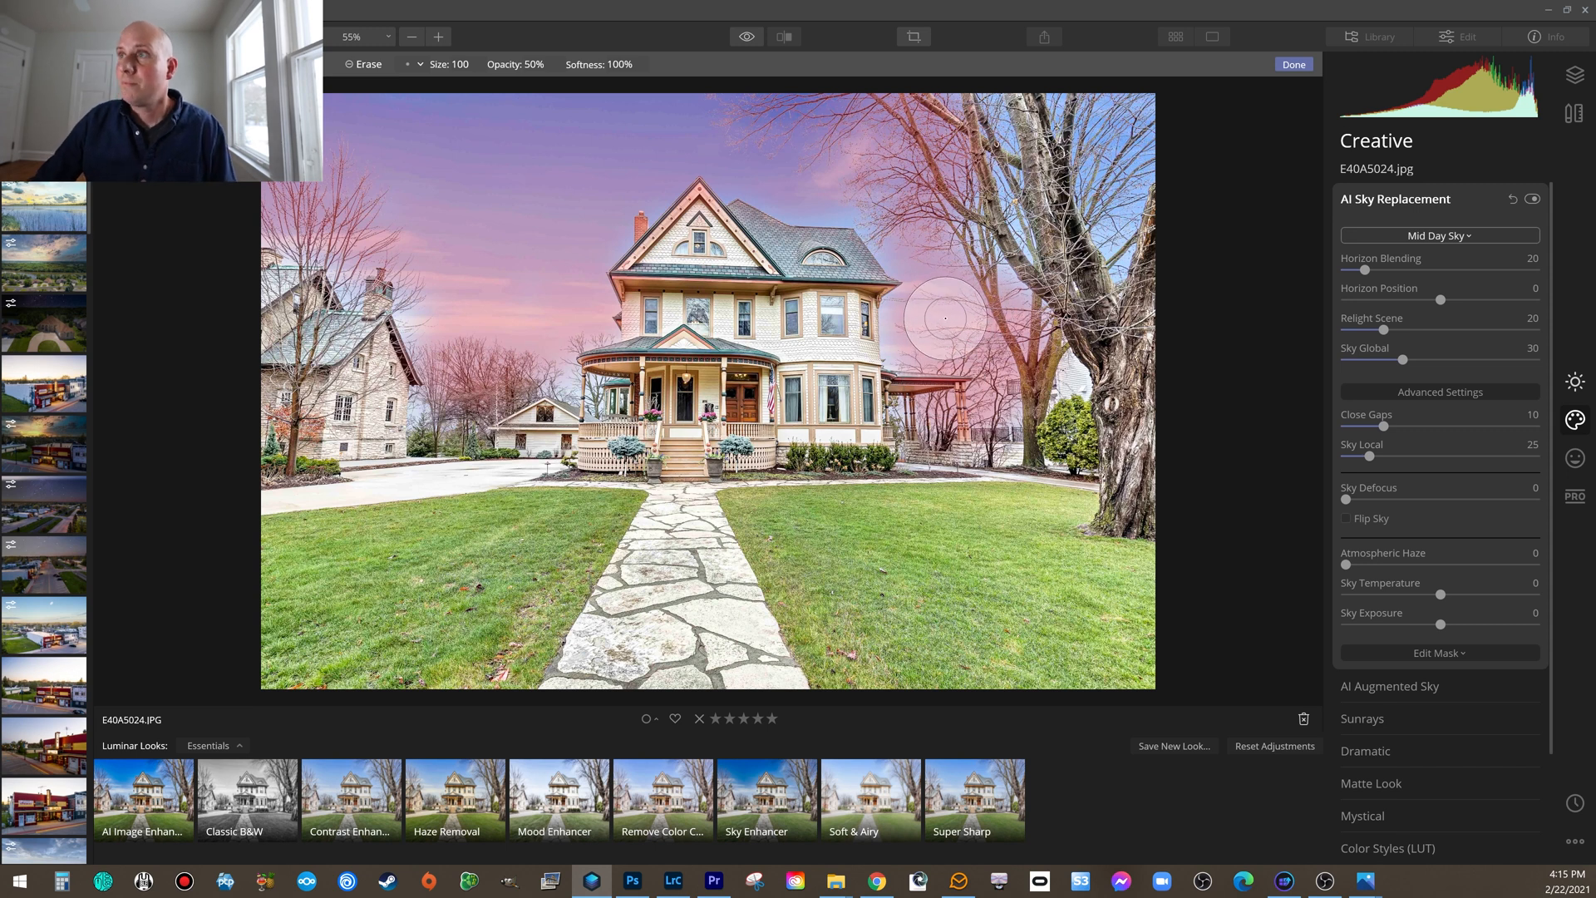
mouse_move(1072, 200)
left_mouse_down()
mouse_move(1060, 233)
mouse_move(1110, 212)
mouse_move(1118, 150)
mouse_move(1085, 121)
left_mouse_up()
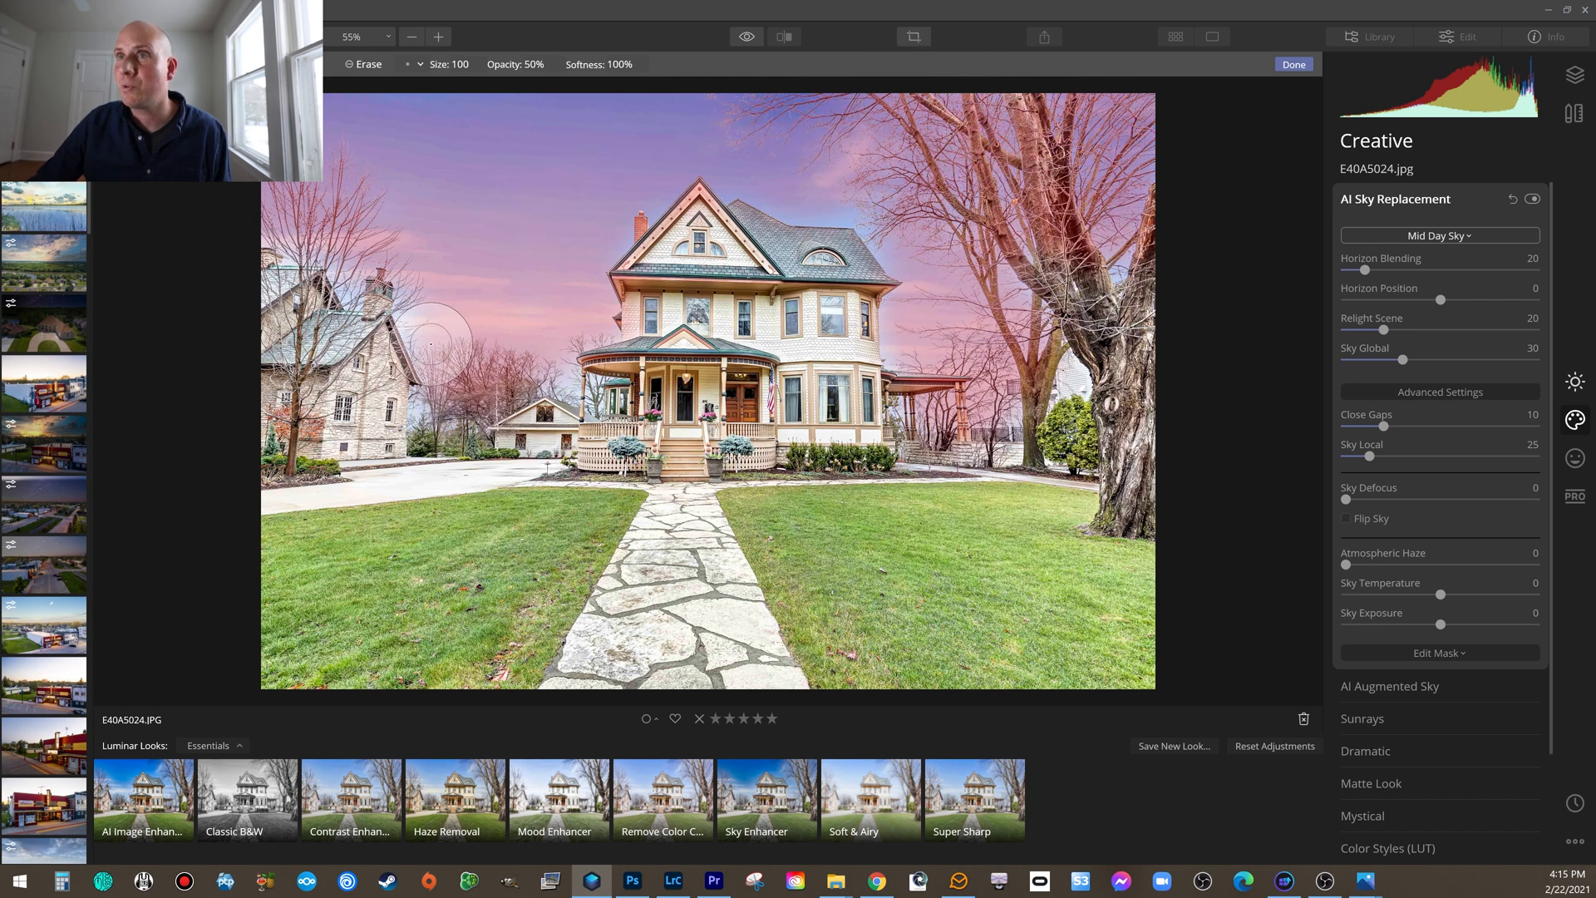
mouse_move(457, 380)
left_mouse_down()
mouse_move(436, 421)
mouse_move(465, 356)
left_mouse_up()
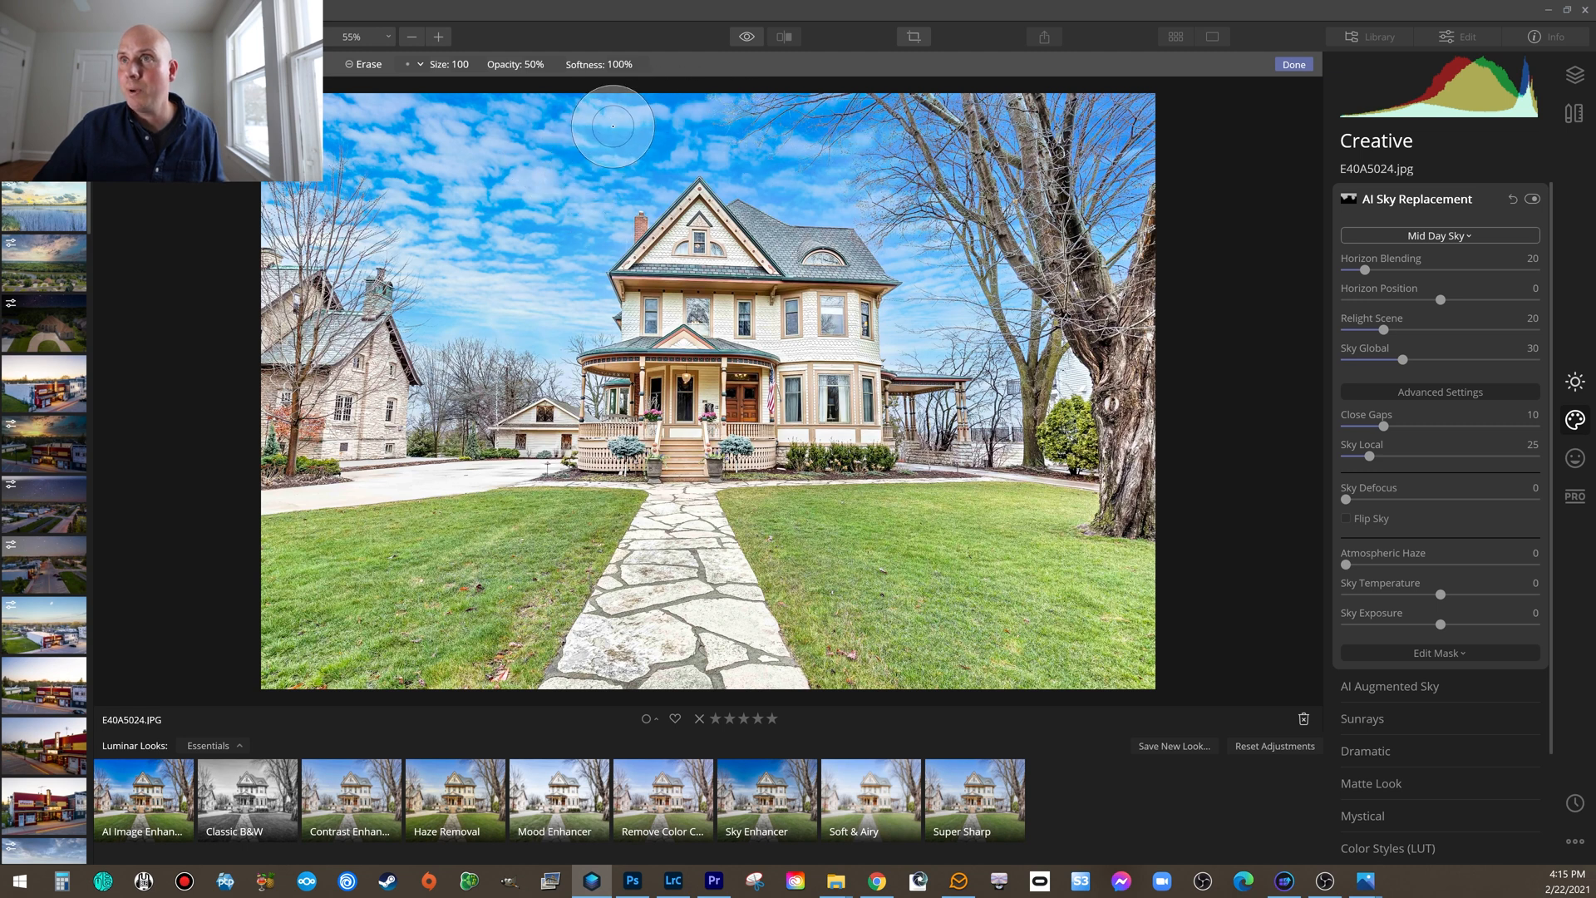
left_click_drag(588, 132, 544, 93)
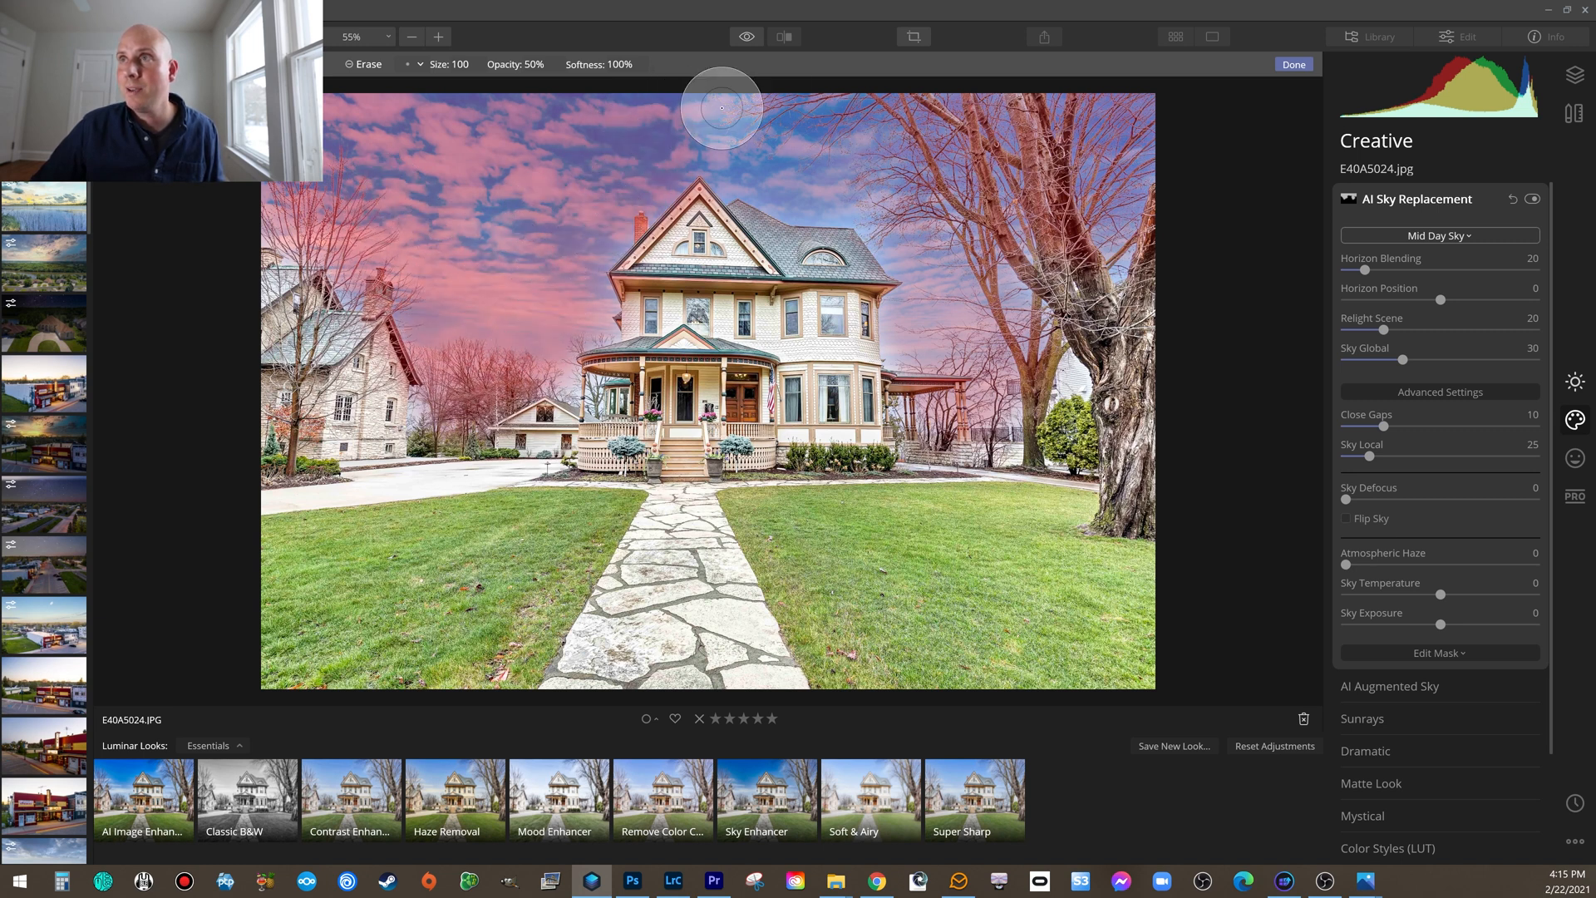
mouse_move(920, 209)
left_mouse_down()
mouse_move(937, 335)
mouse_move(972, 311)
mouse_move(953, 313)
mouse_move(916, 228)
mouse_move(860, 192)
mouse_move(912, 298)
mouse_move(1000, 332)
mouse_move(1009, 295)
mouse_move(1104, 191)
mouse_move(1142, 68)
mouse_move(982, 109)
mouse_move(191, 191)
mouse_move(278, 223)
left_mouse_up()
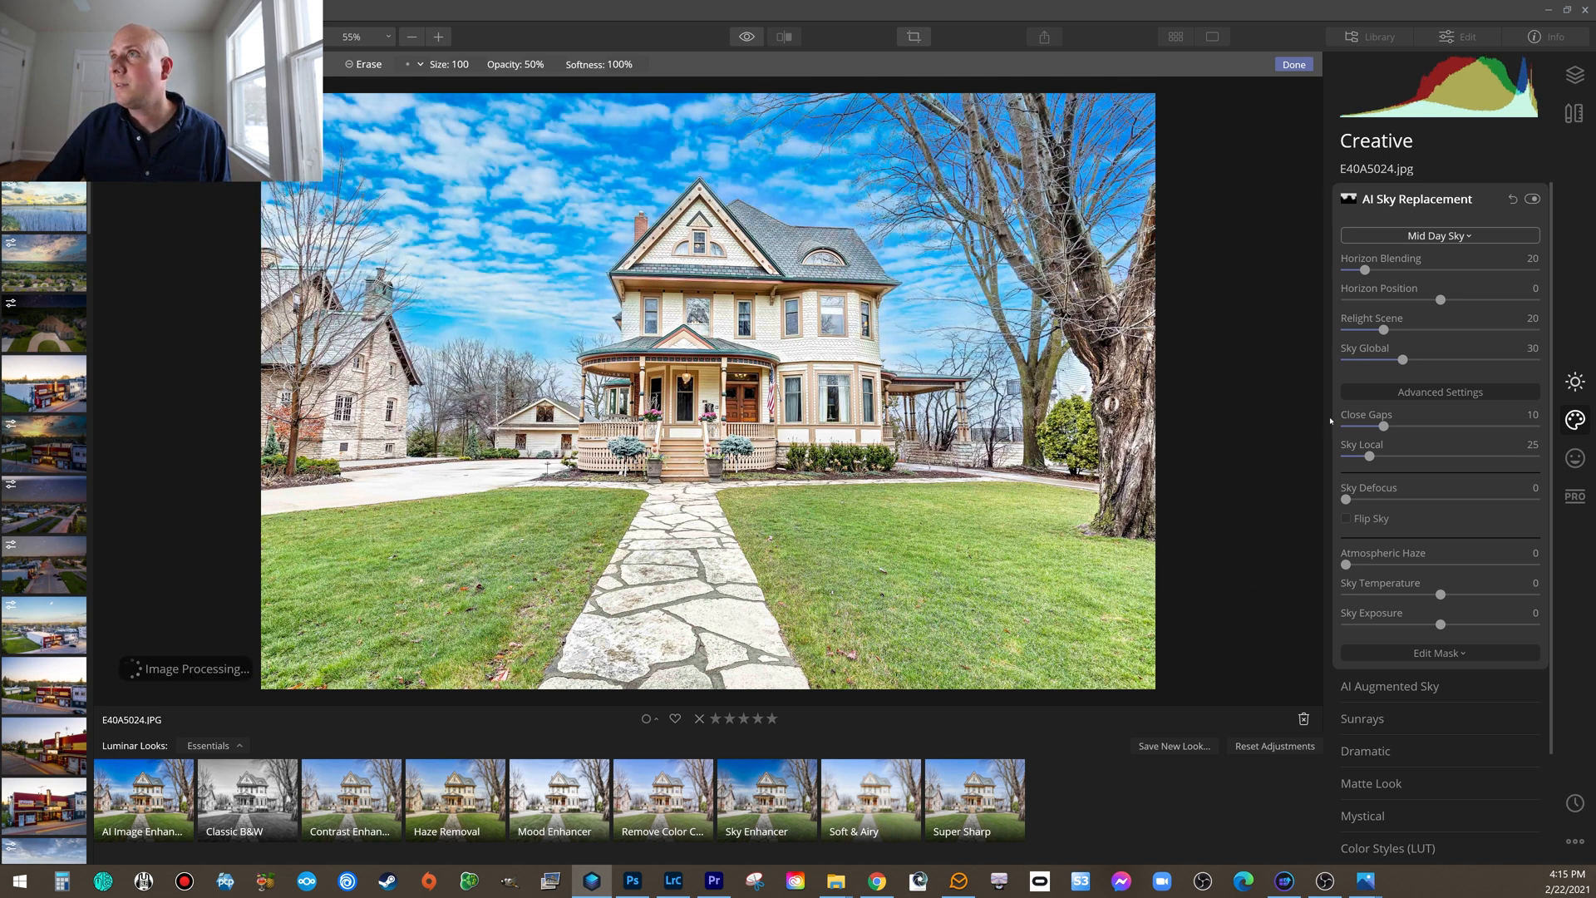
- Compare the masked sky replacement with the original photo several times
left_click(747, 37)
left_click(749, 37)
left_click(749, 37)
left_click(752, 39)
left_click(751, 39)
left_click(752, 39)
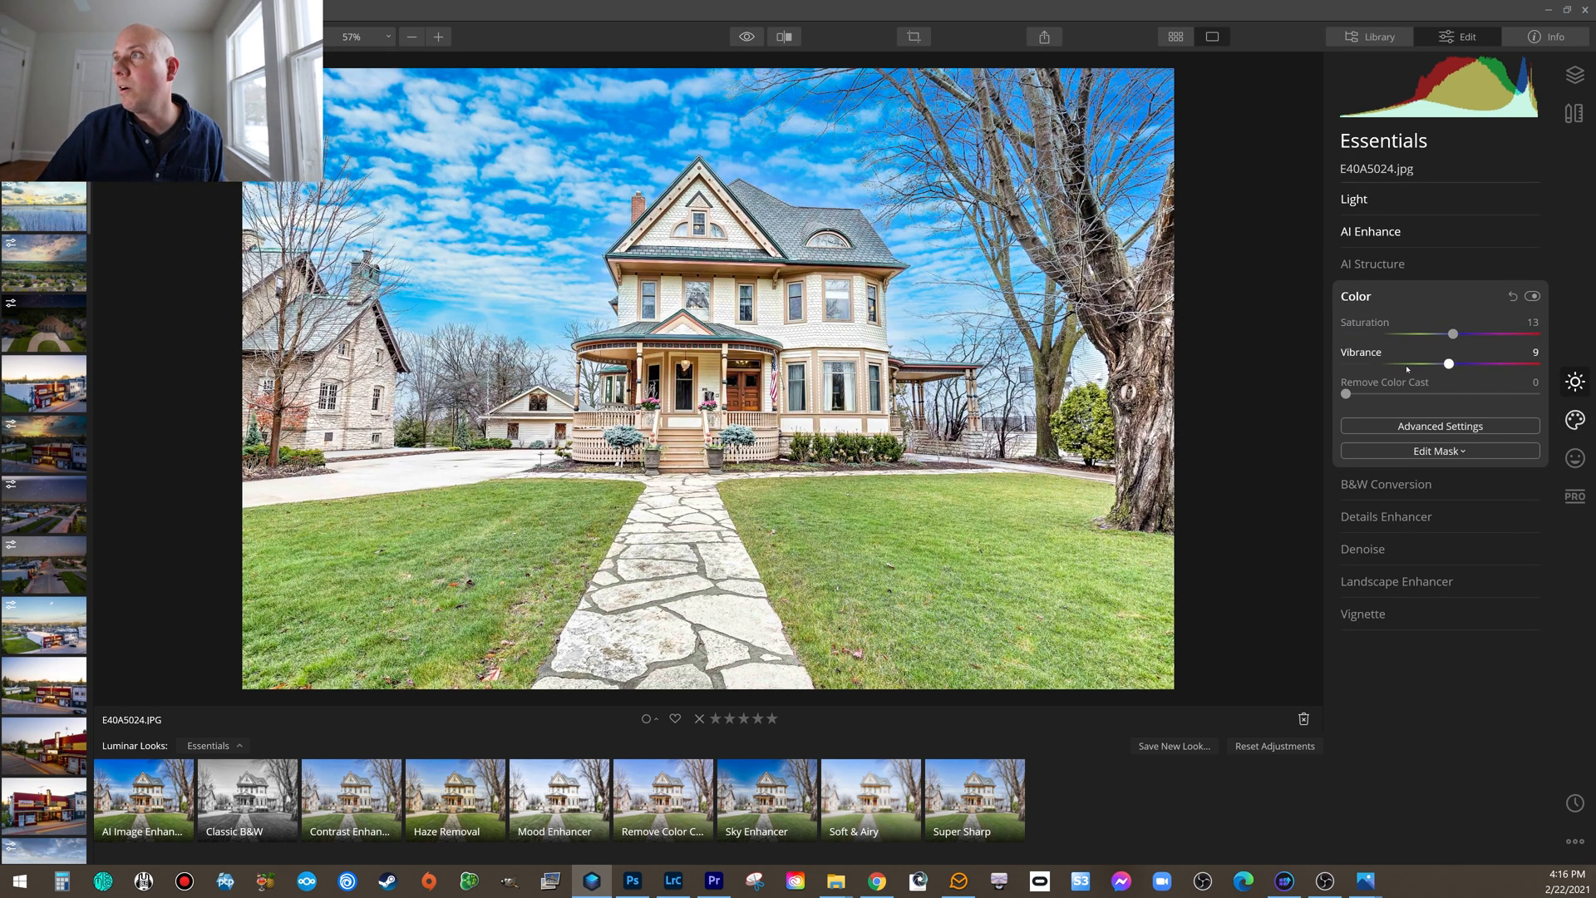
- Compare the photo with and without the Essentials Color adjustment
left_click(1532, 296)
left_click(1532, 296)
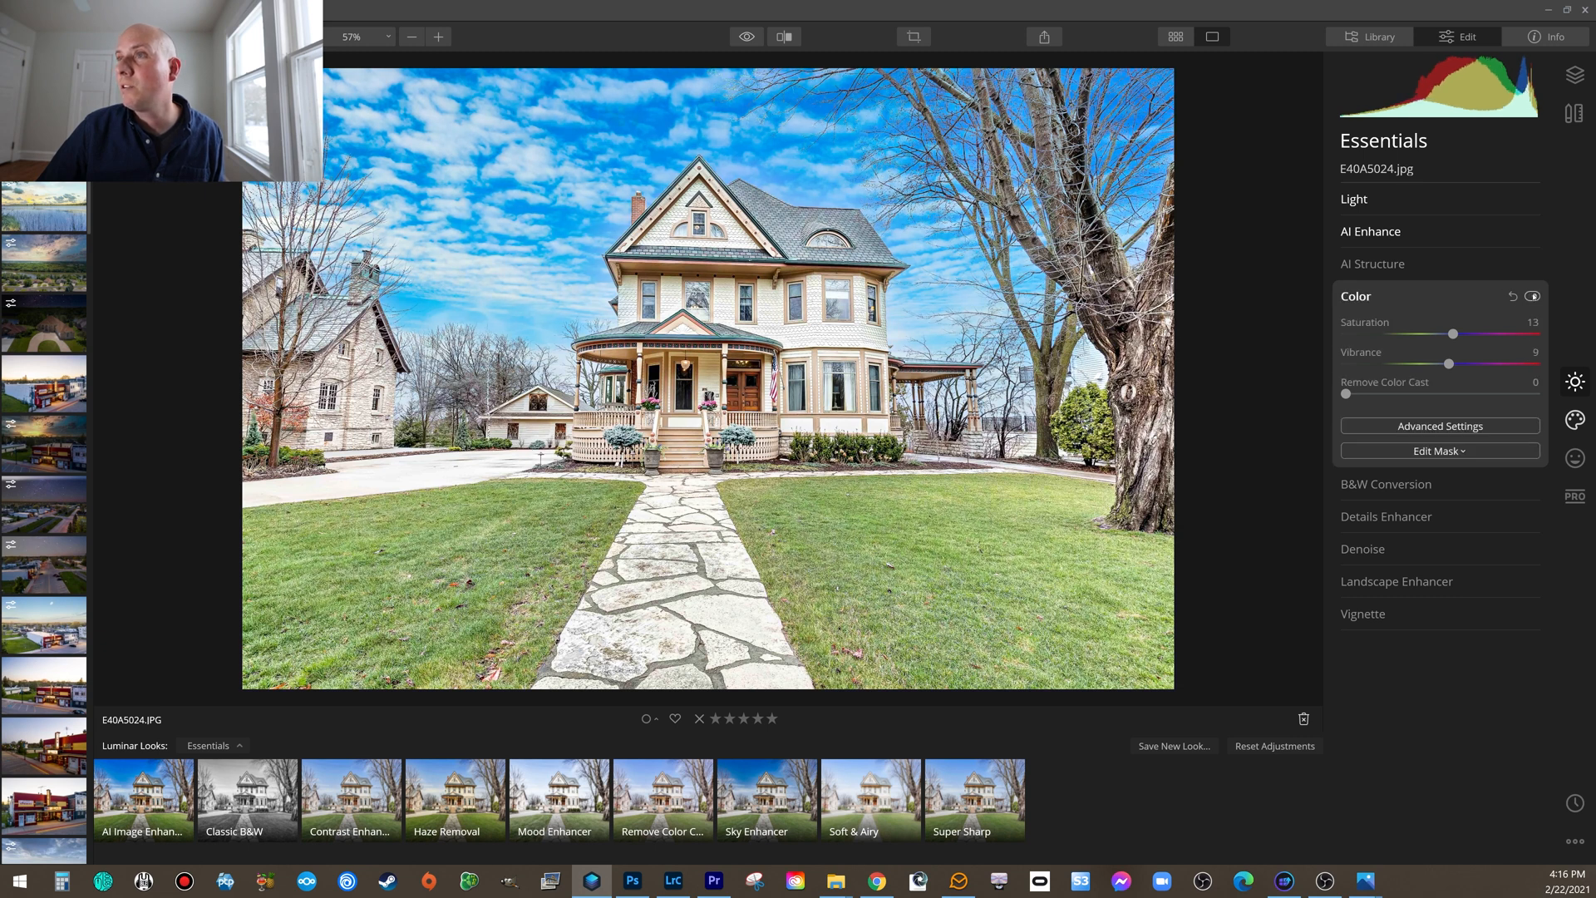
left_click(1532, 296)
left_click(1533, 296)
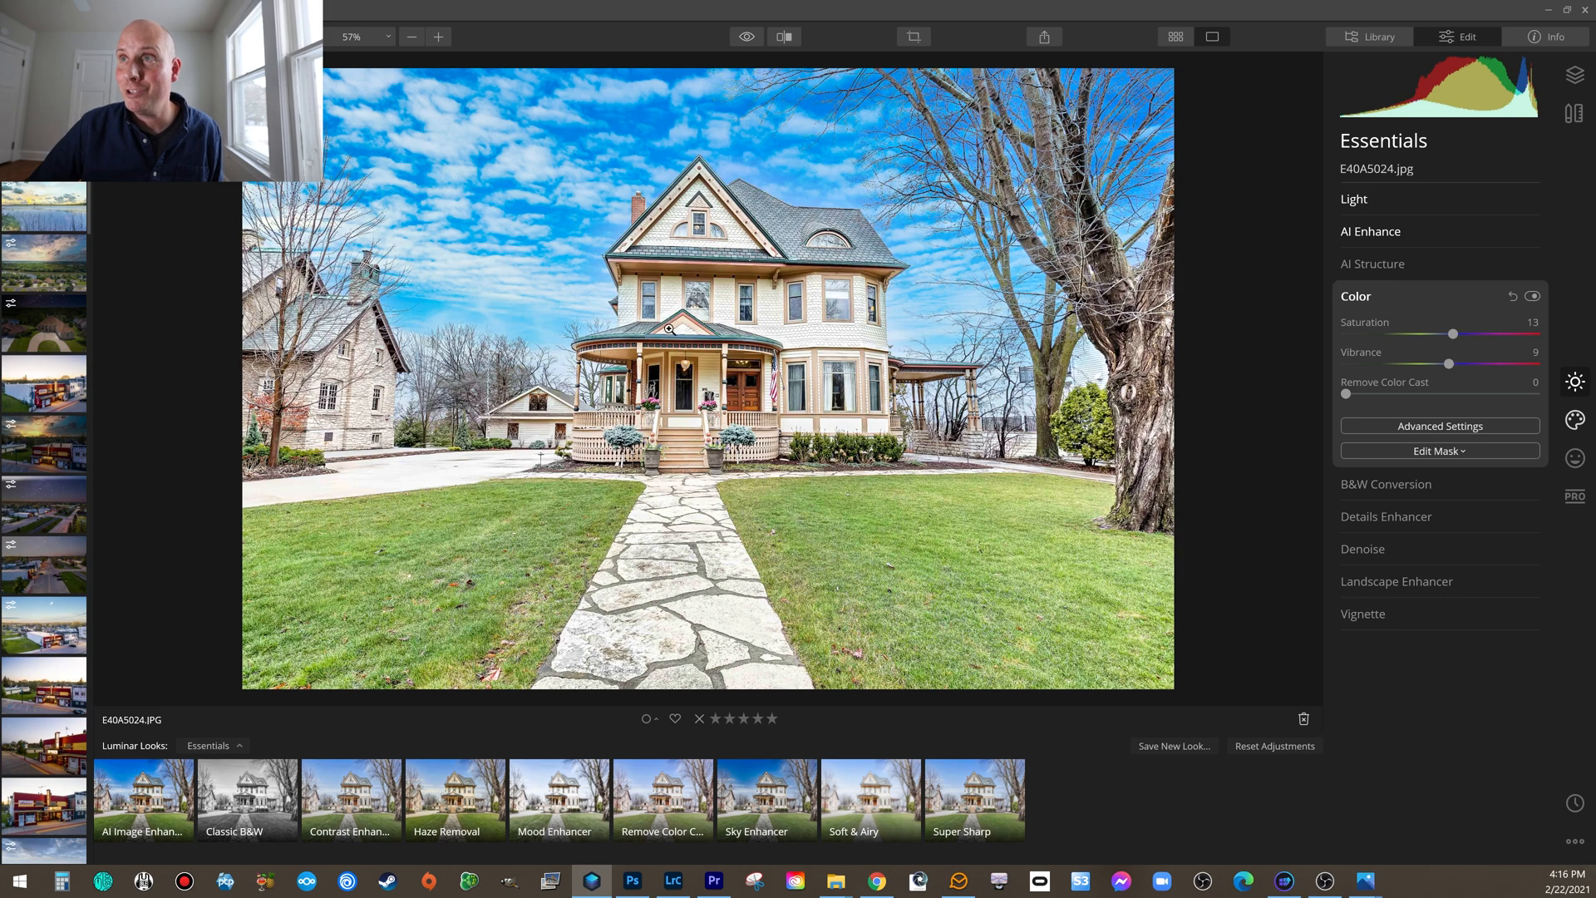
- Examine the porch, roofline and replaced sky up close, and return to a view of the whole photo
scroll(671, 328, "up", 2)
scroll(671, 328, "up", 5)
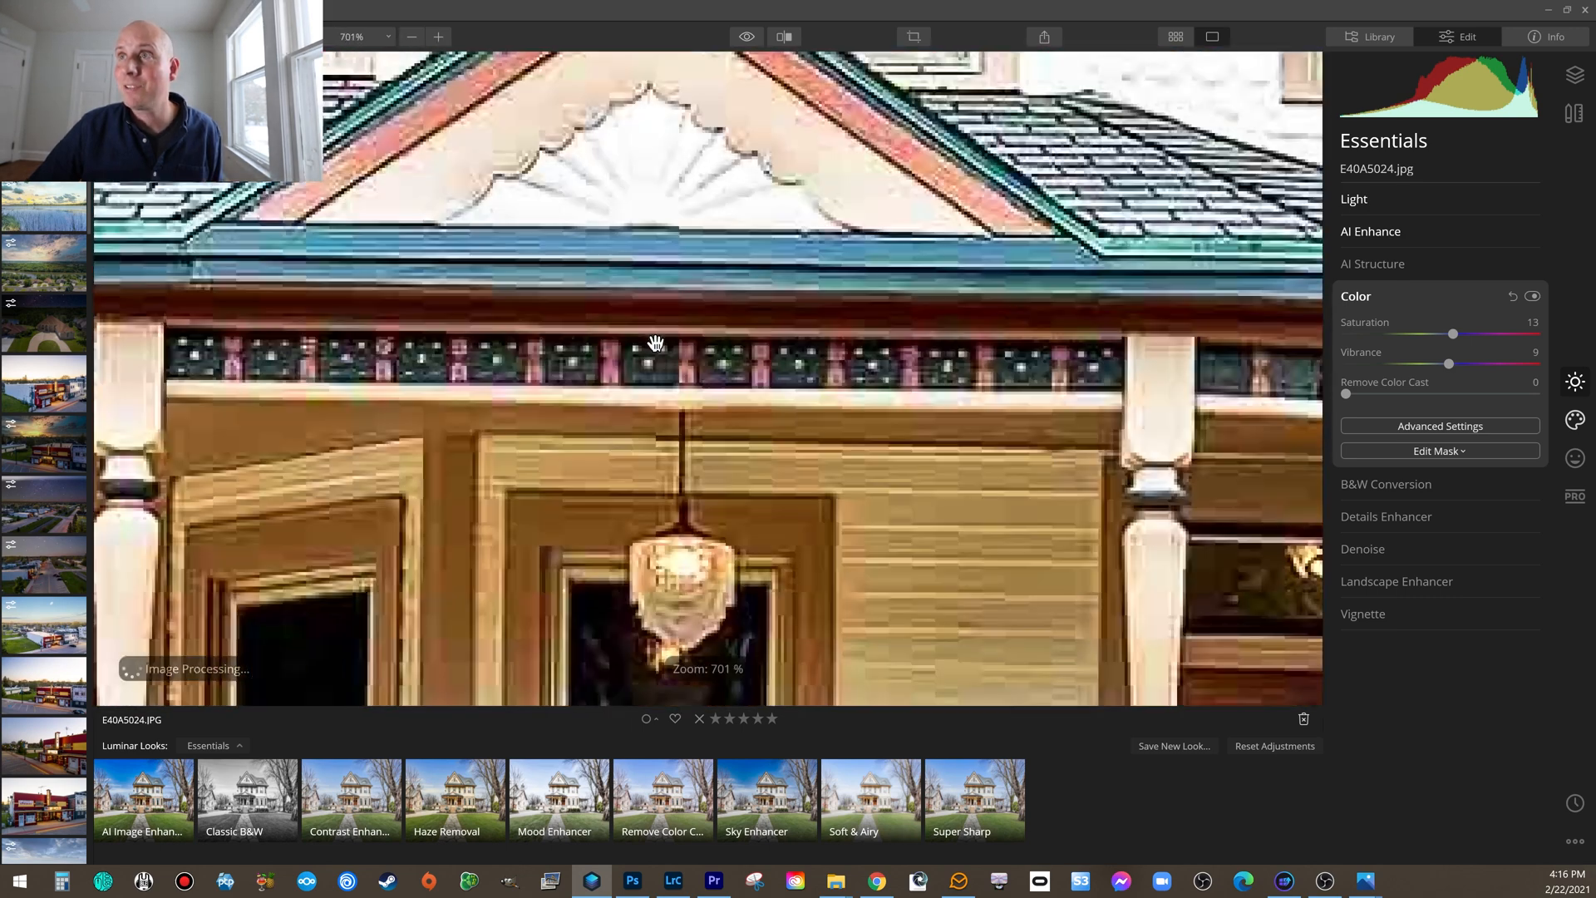
scroll(652, 342, "down", 4)
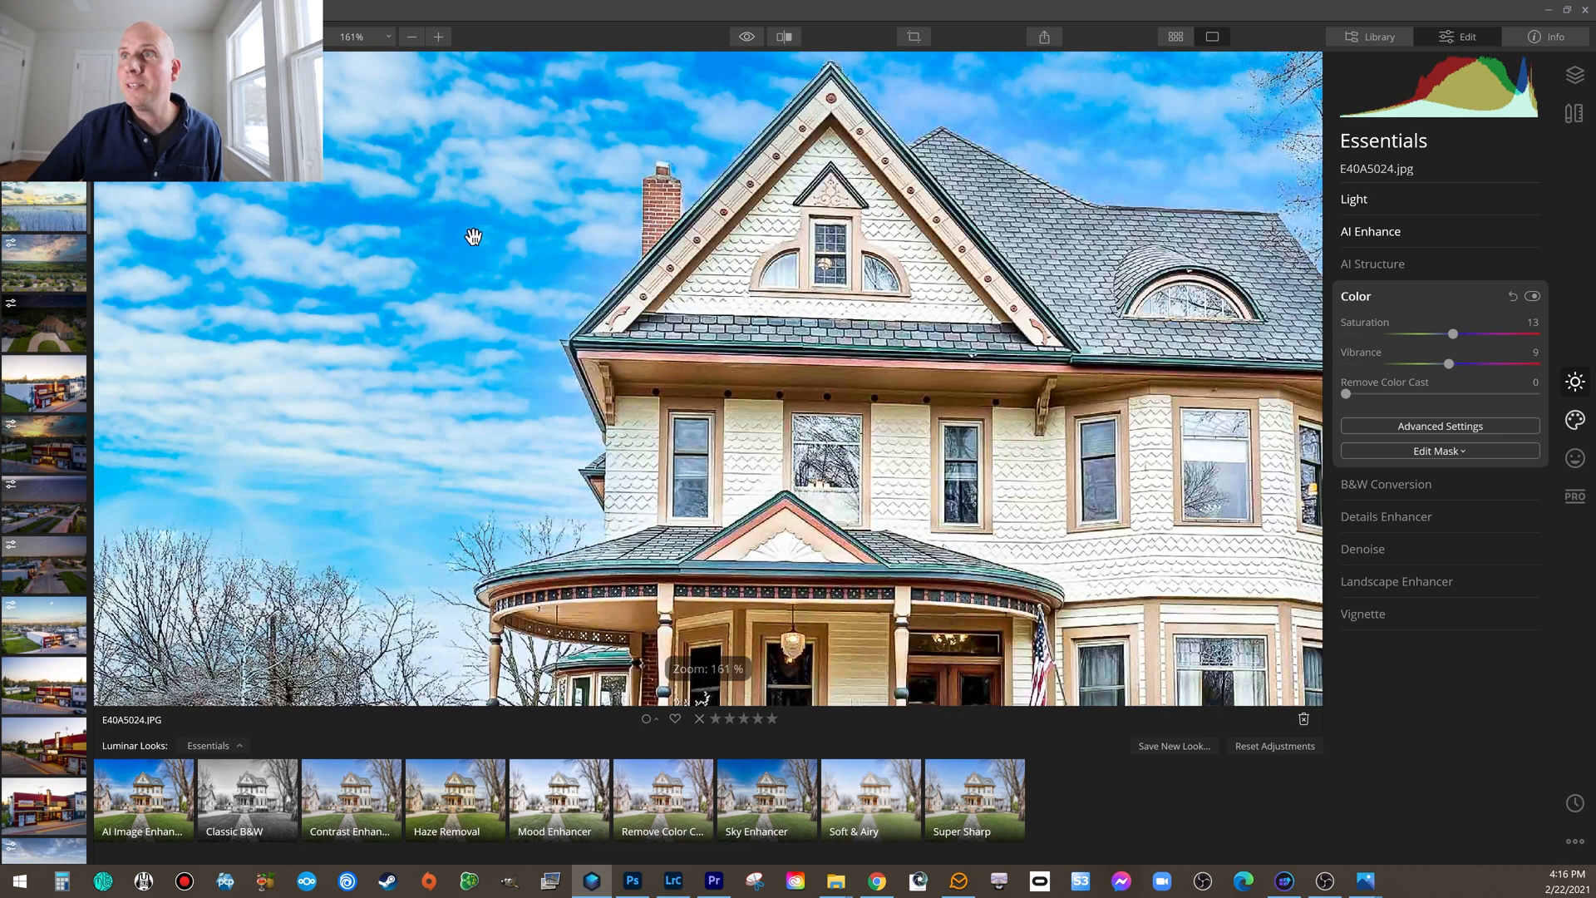
scroll(439, 242, "down", 5)
scroll(629, 336, "up", 3)
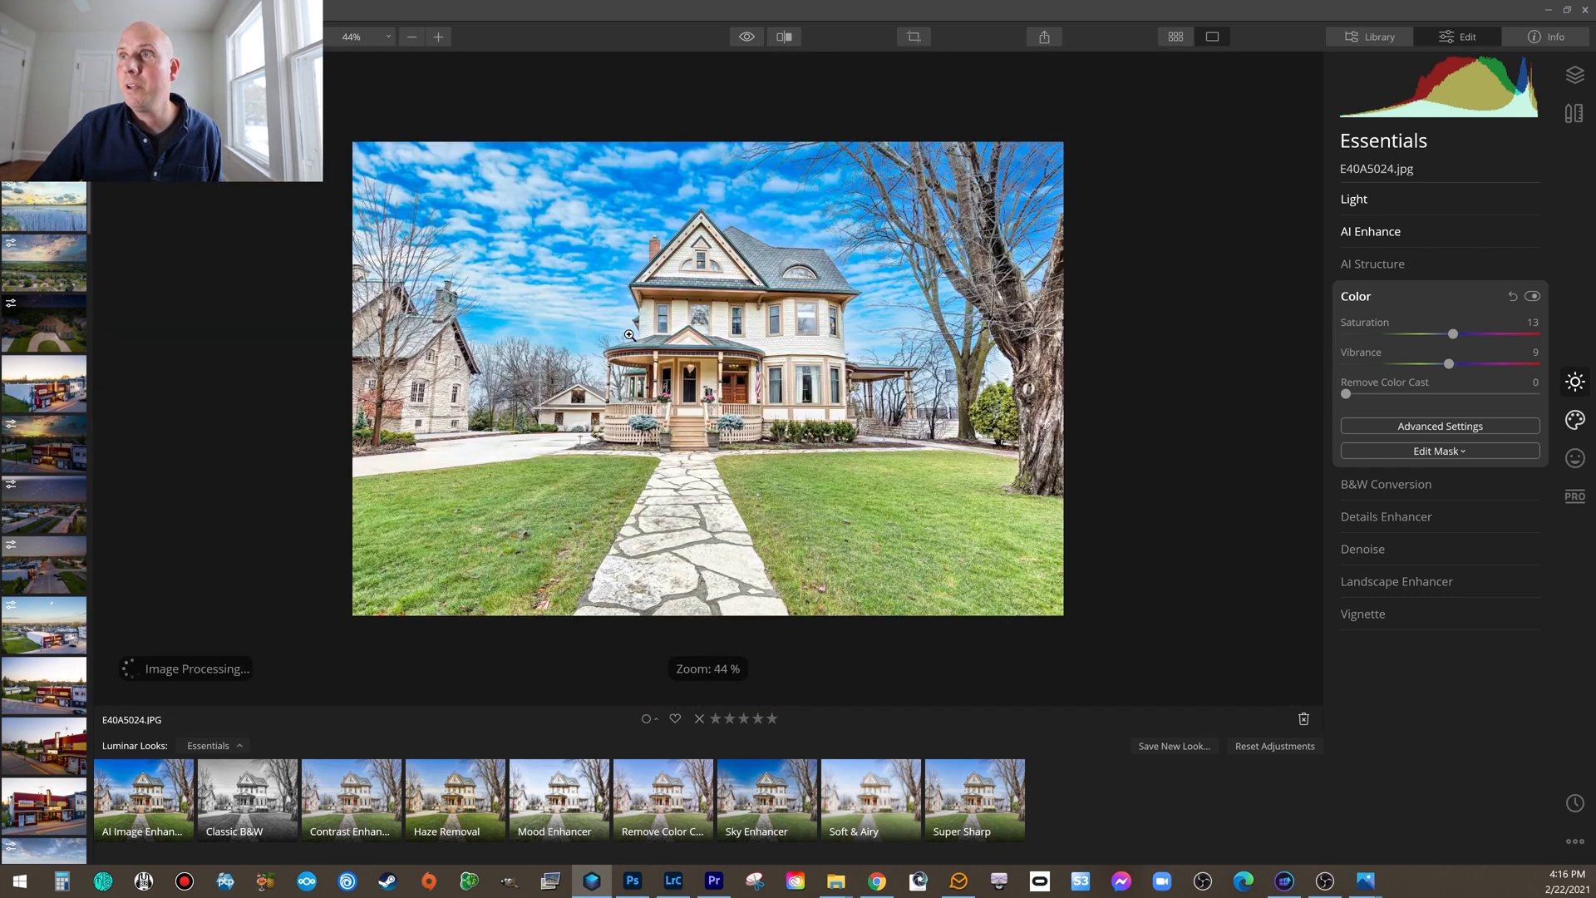
scroll(626, 334, "up", 1)
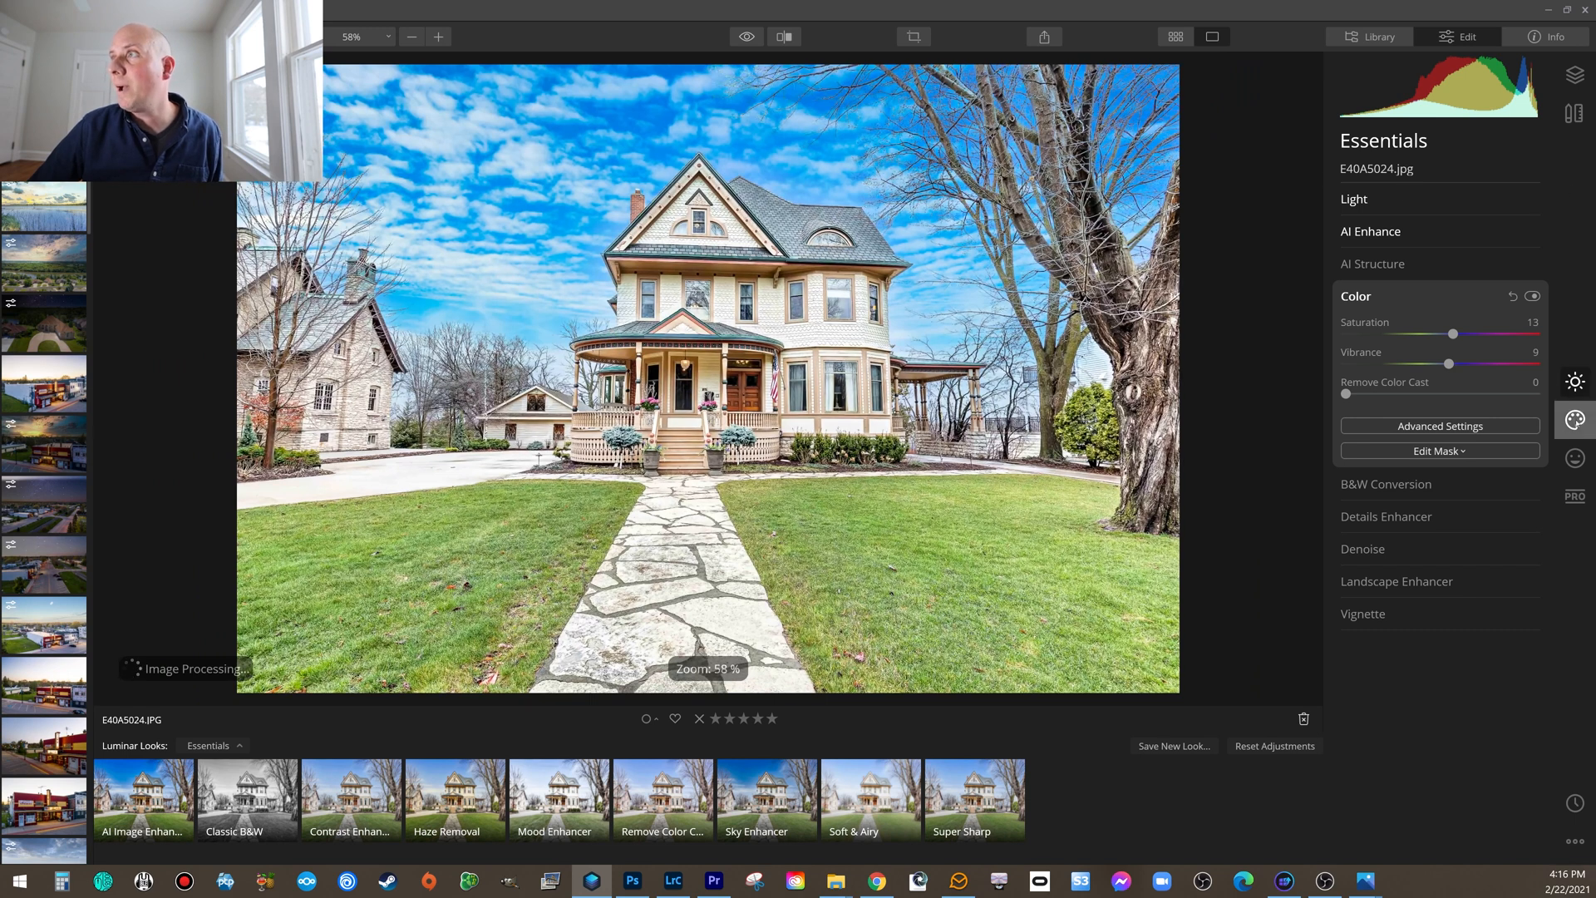
- Try the AI Sky Replacement's Sky Exposure at 100 and -100, and settle on 19
left_click(1573, 424)
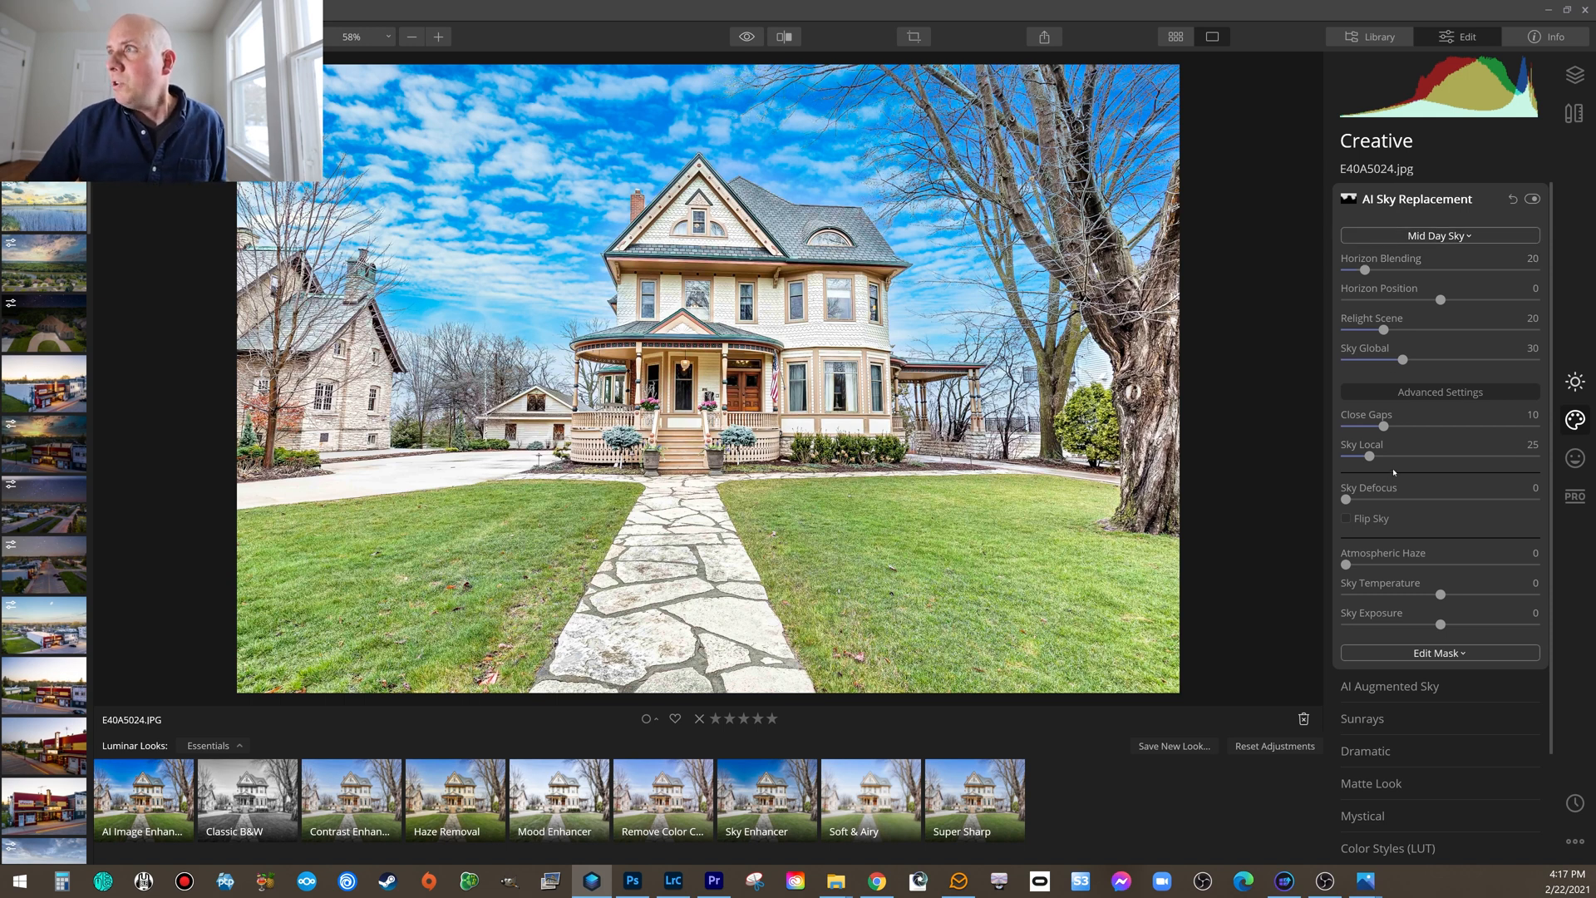
left_click_drag(1441, 625, 1536, 625)
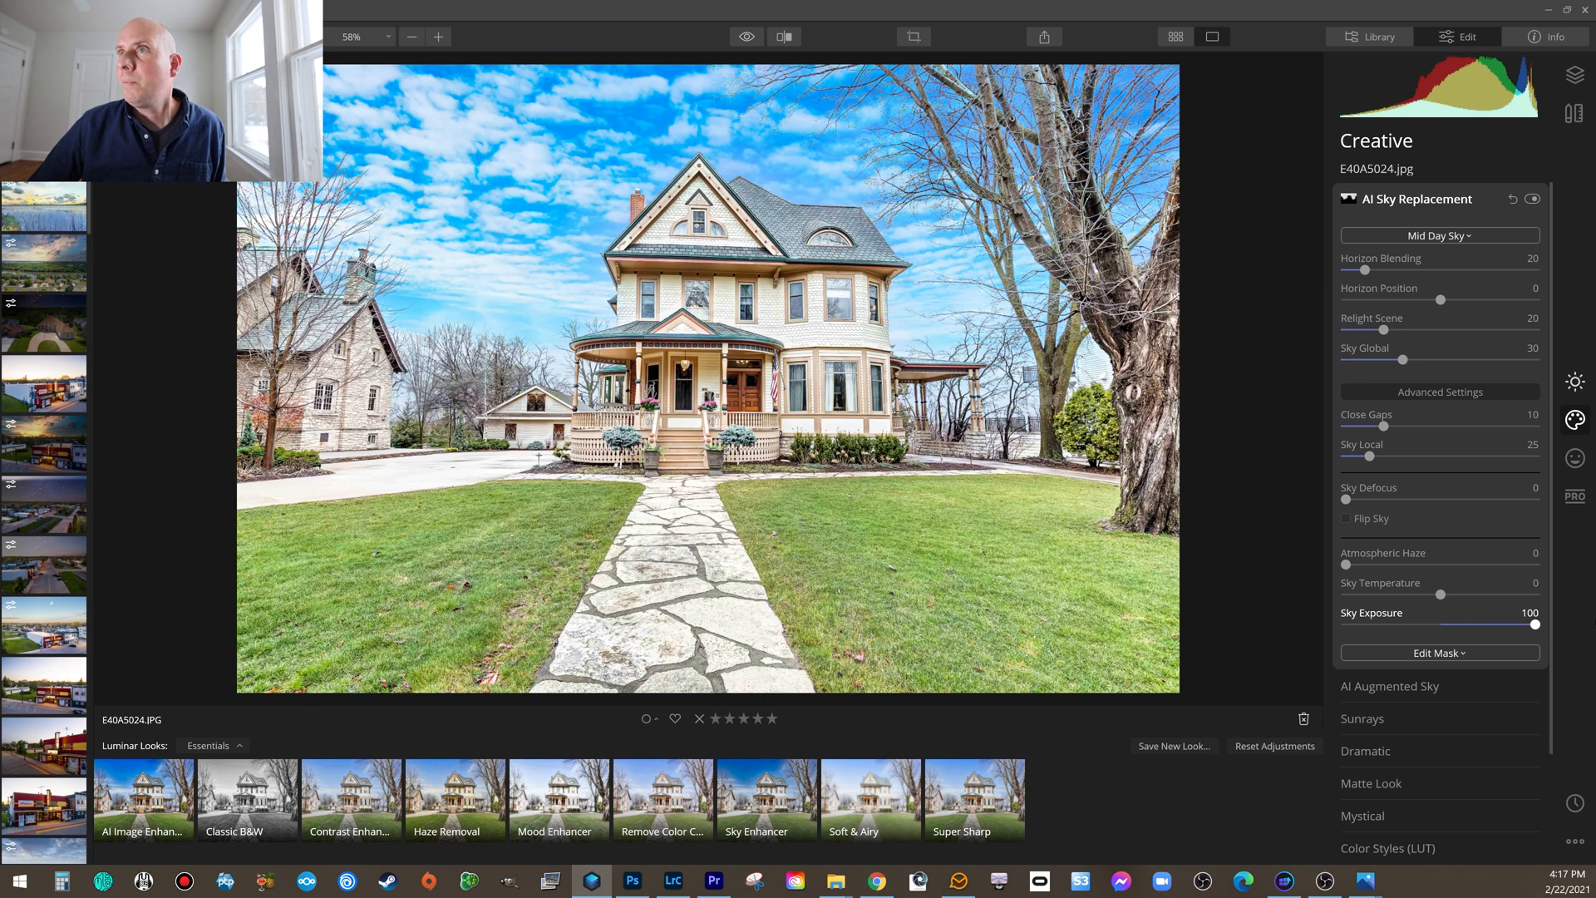
left_click_drag(1516, 622, 1345, 625)
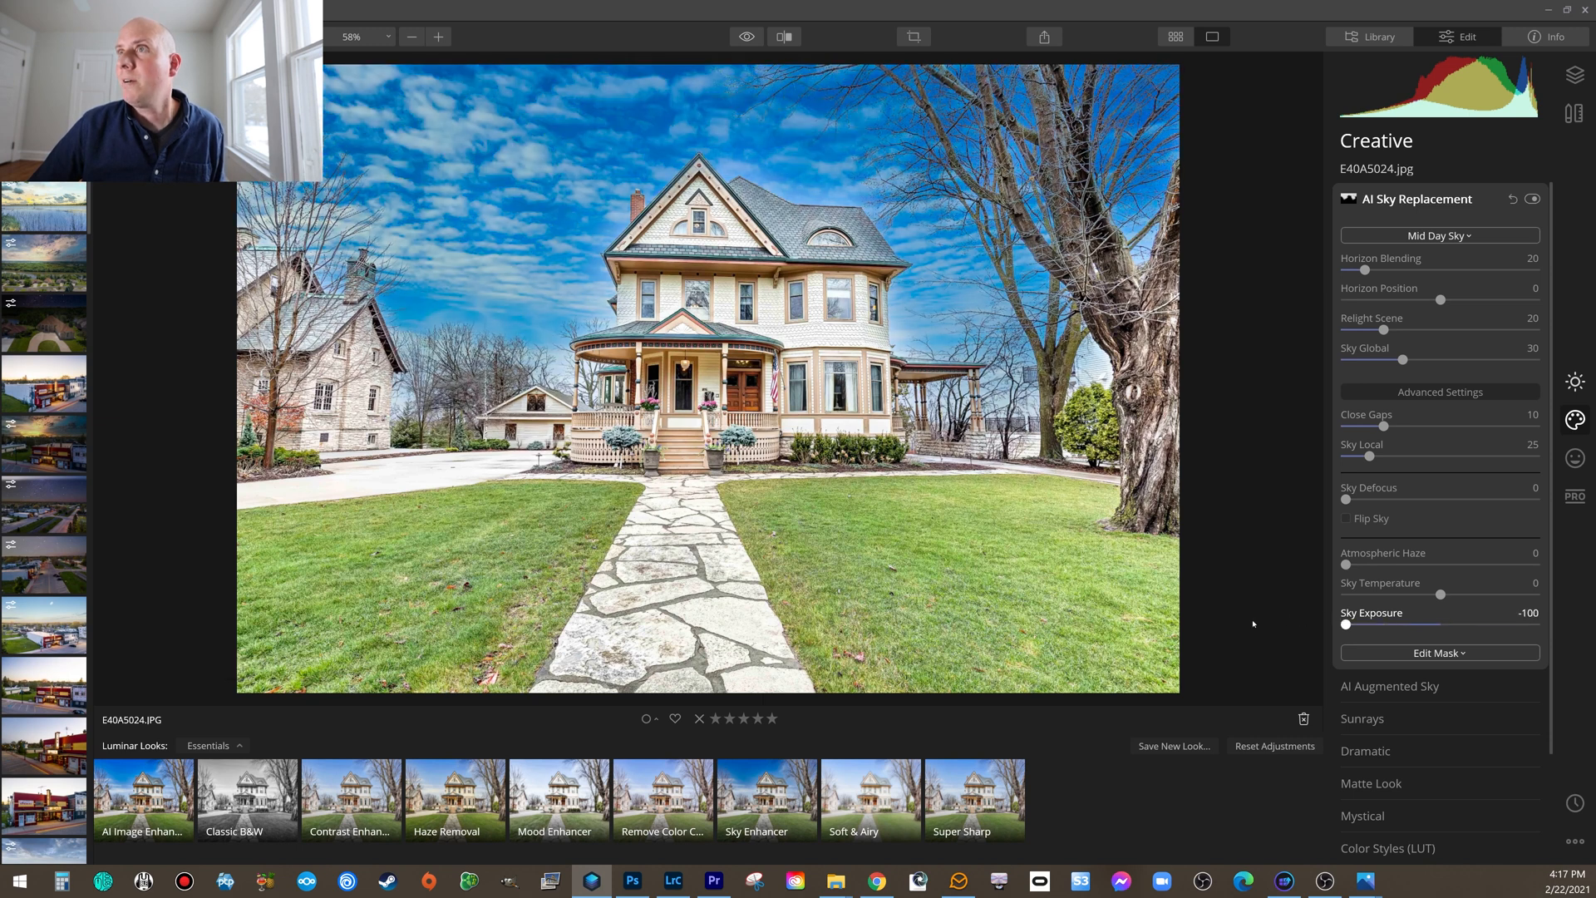
left_click_drag(1346, 625, 1459, 623)
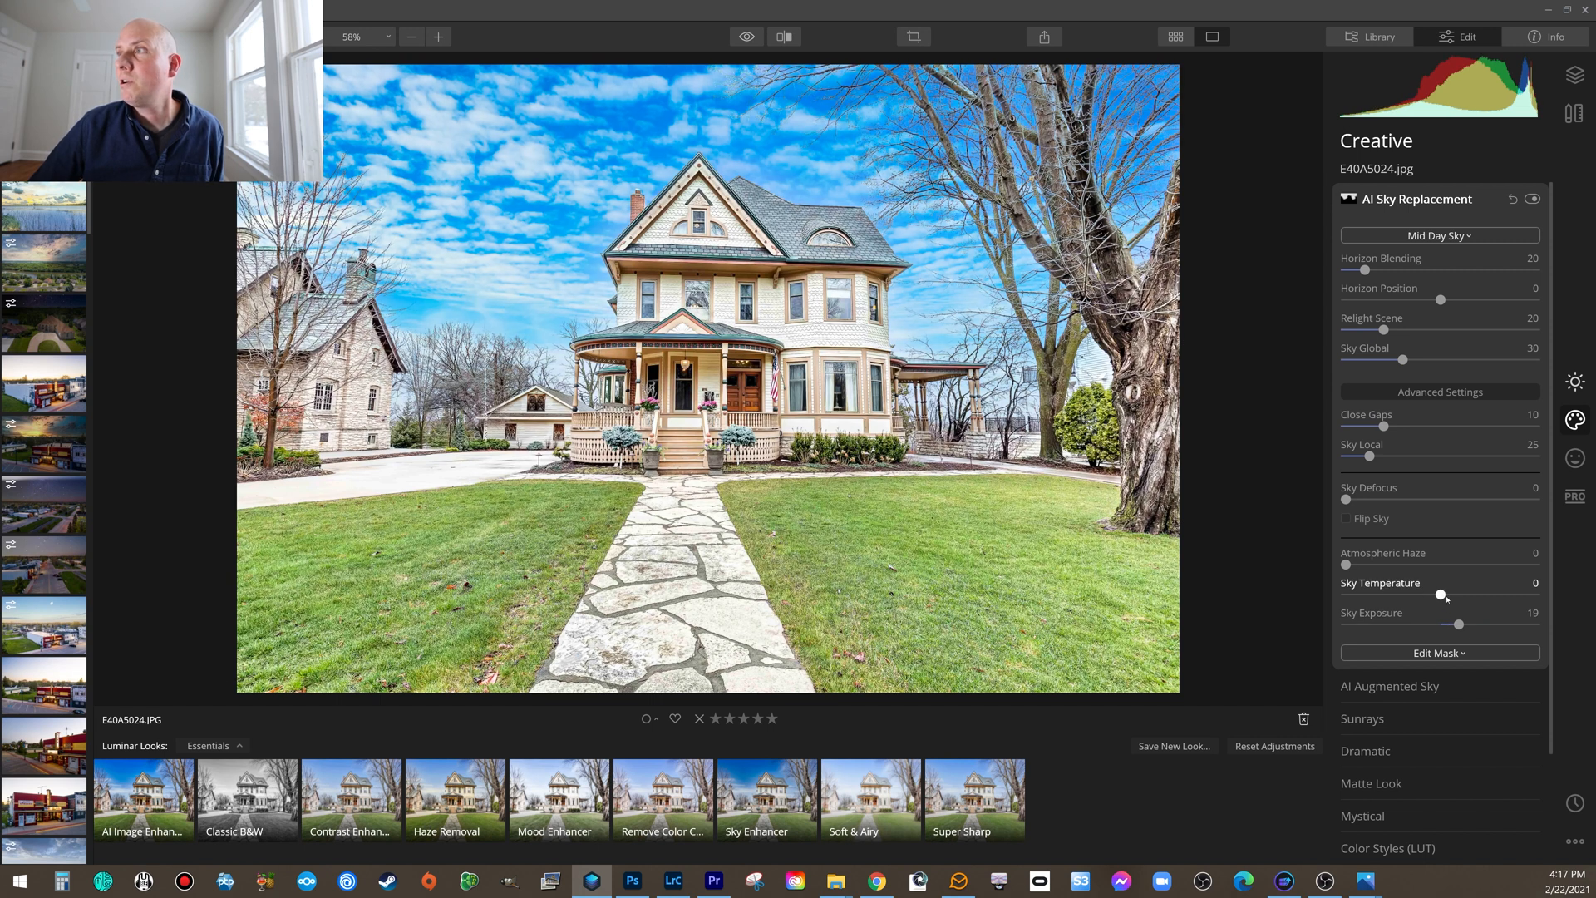
- Try the replaced sky's Sky Temperature at -100 and 68, and settle on a slightly warm value of 5
left_click_drag(1435, 593, 1346, 594)
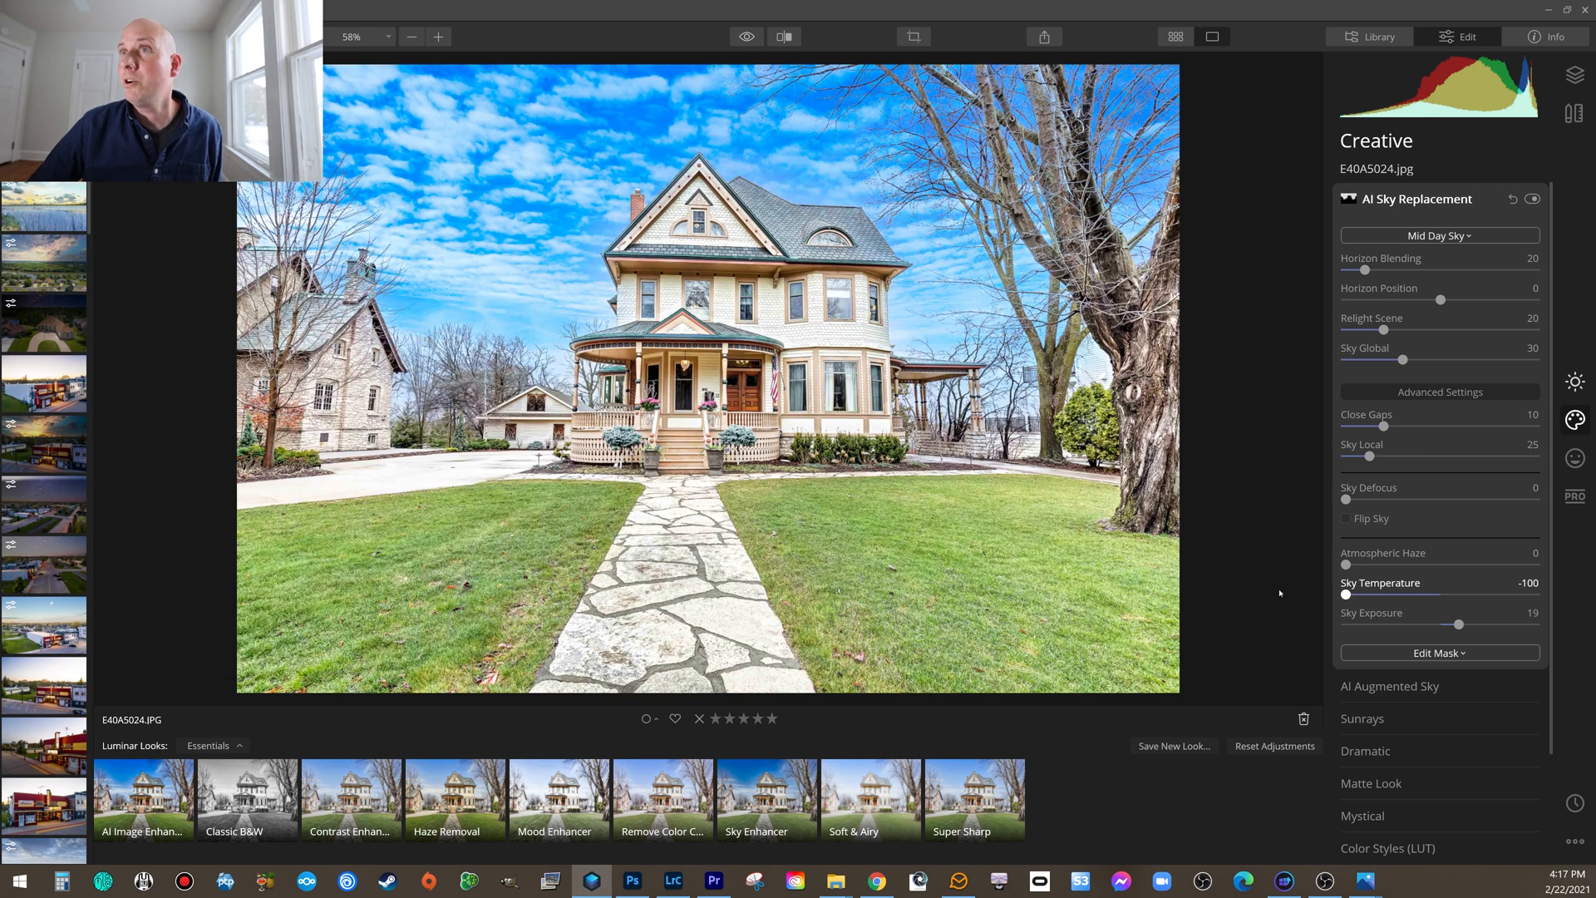
left_click_drag(1346, 594, 1505, 595)
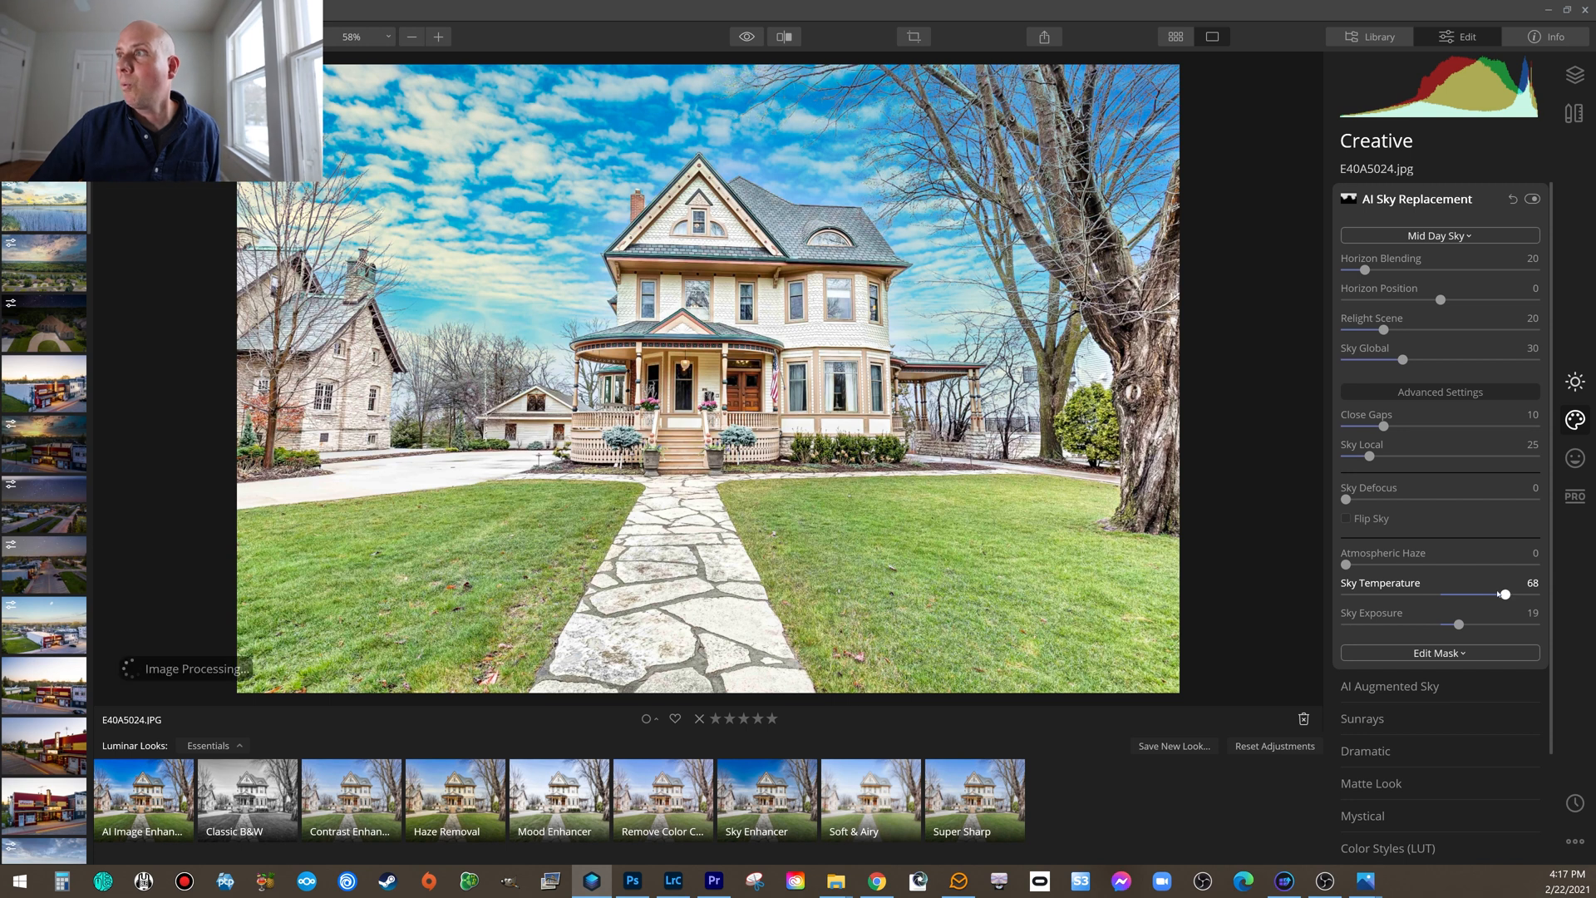
left_click_drag(1506, 595, 1441, 594)
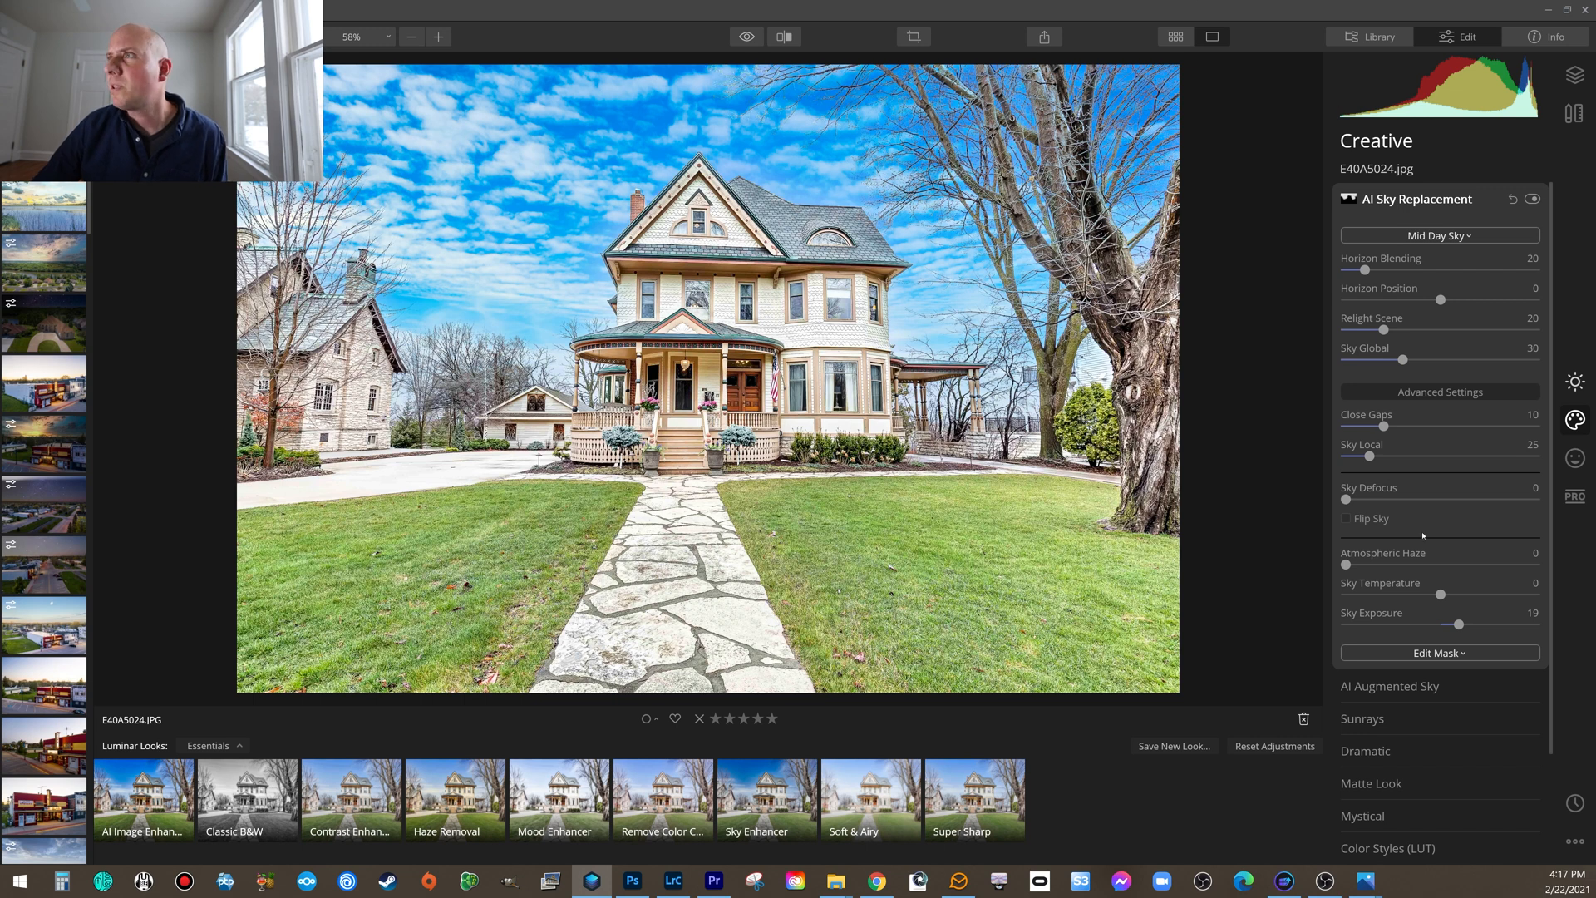
left_click_drag(1440, 594, 1446, 595)
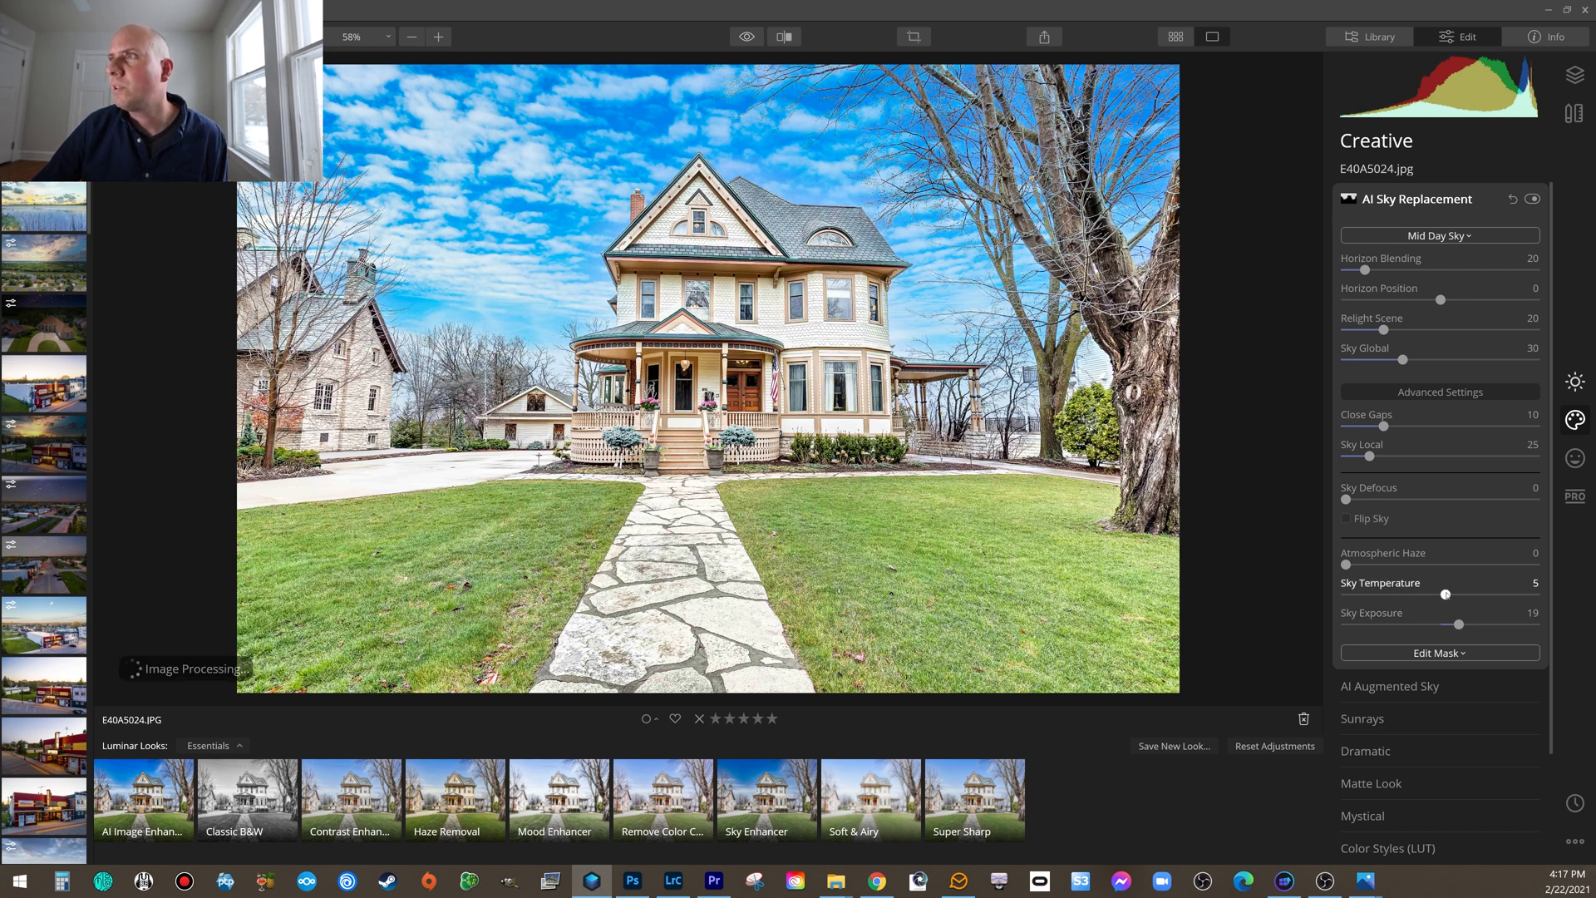
- Load the custom sky image Fluffy into AI Sky Replacement in place of Mid Day Sky
left_click(1429, 237)
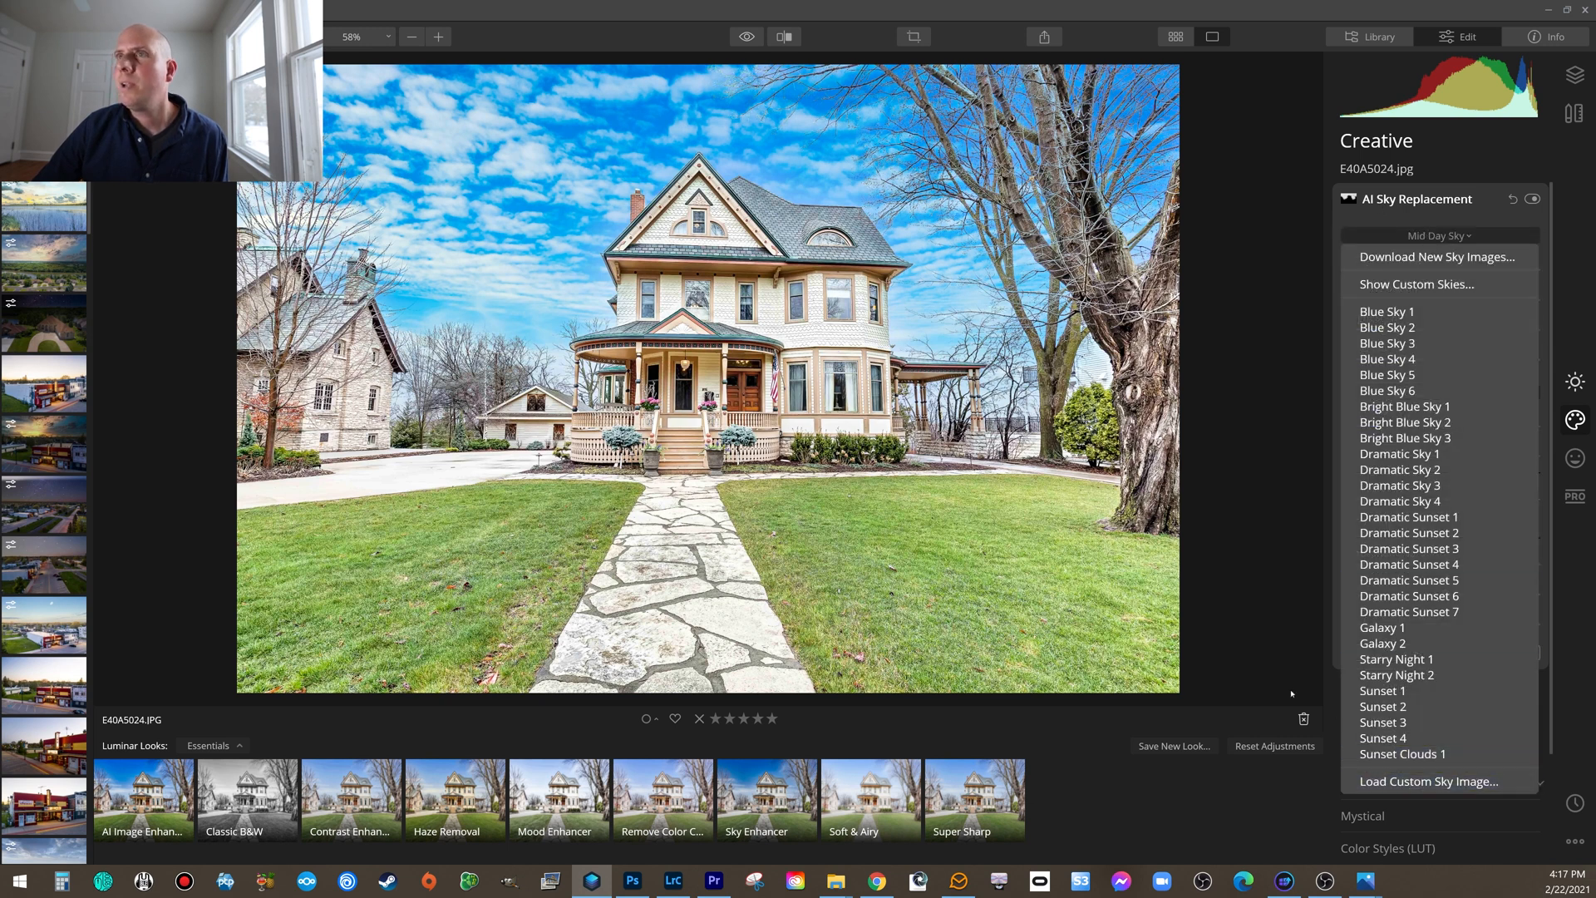
left_click(1430, 782)
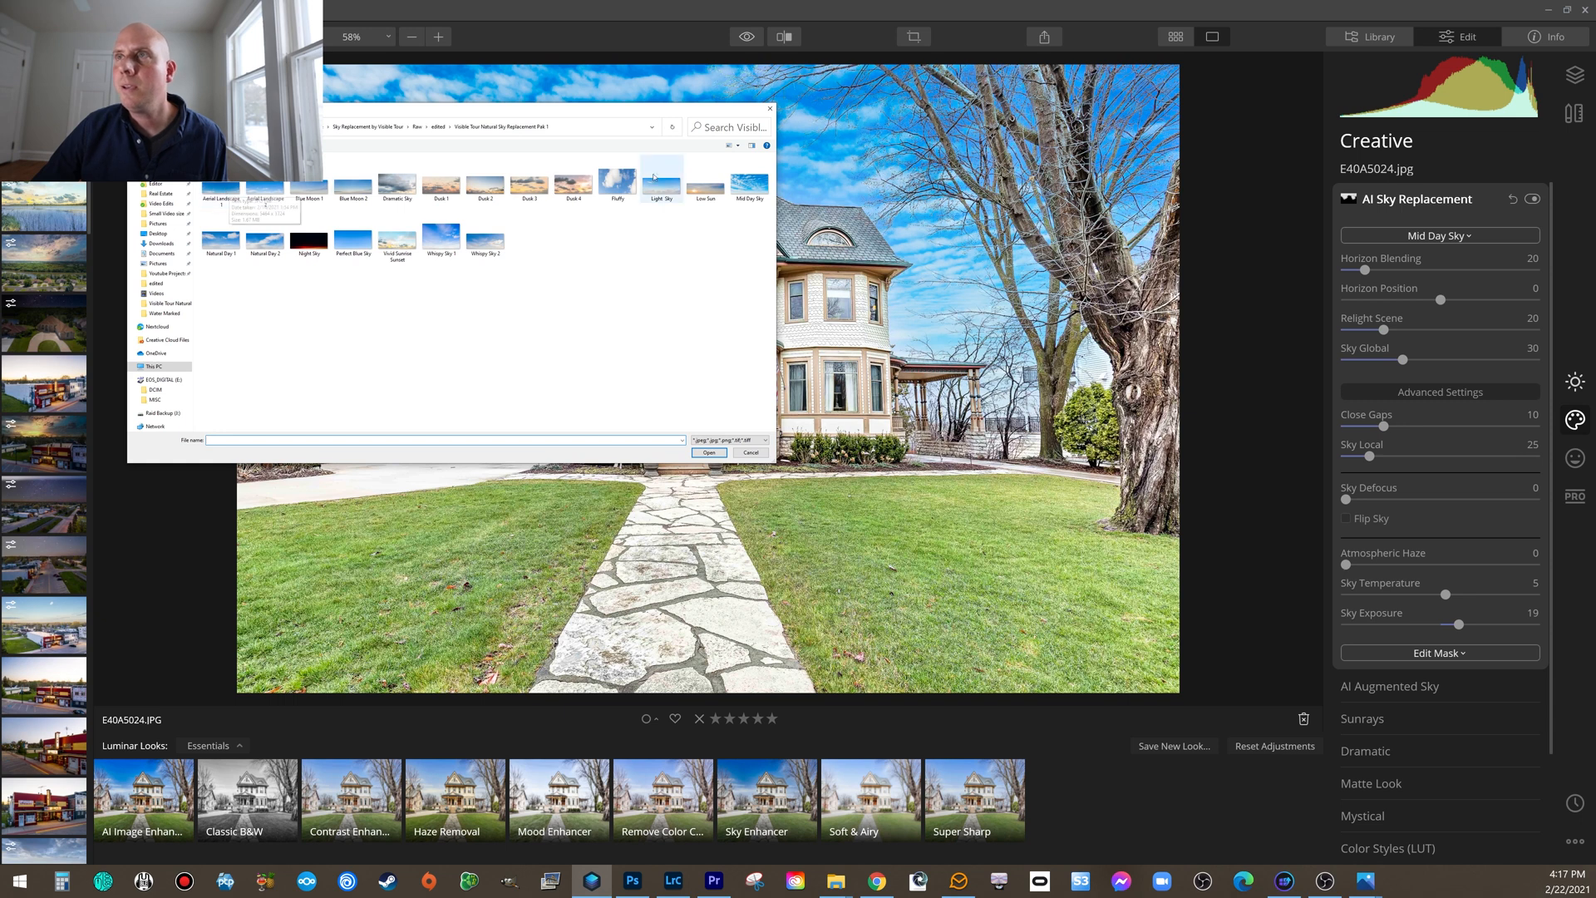
left_click(619, 186)
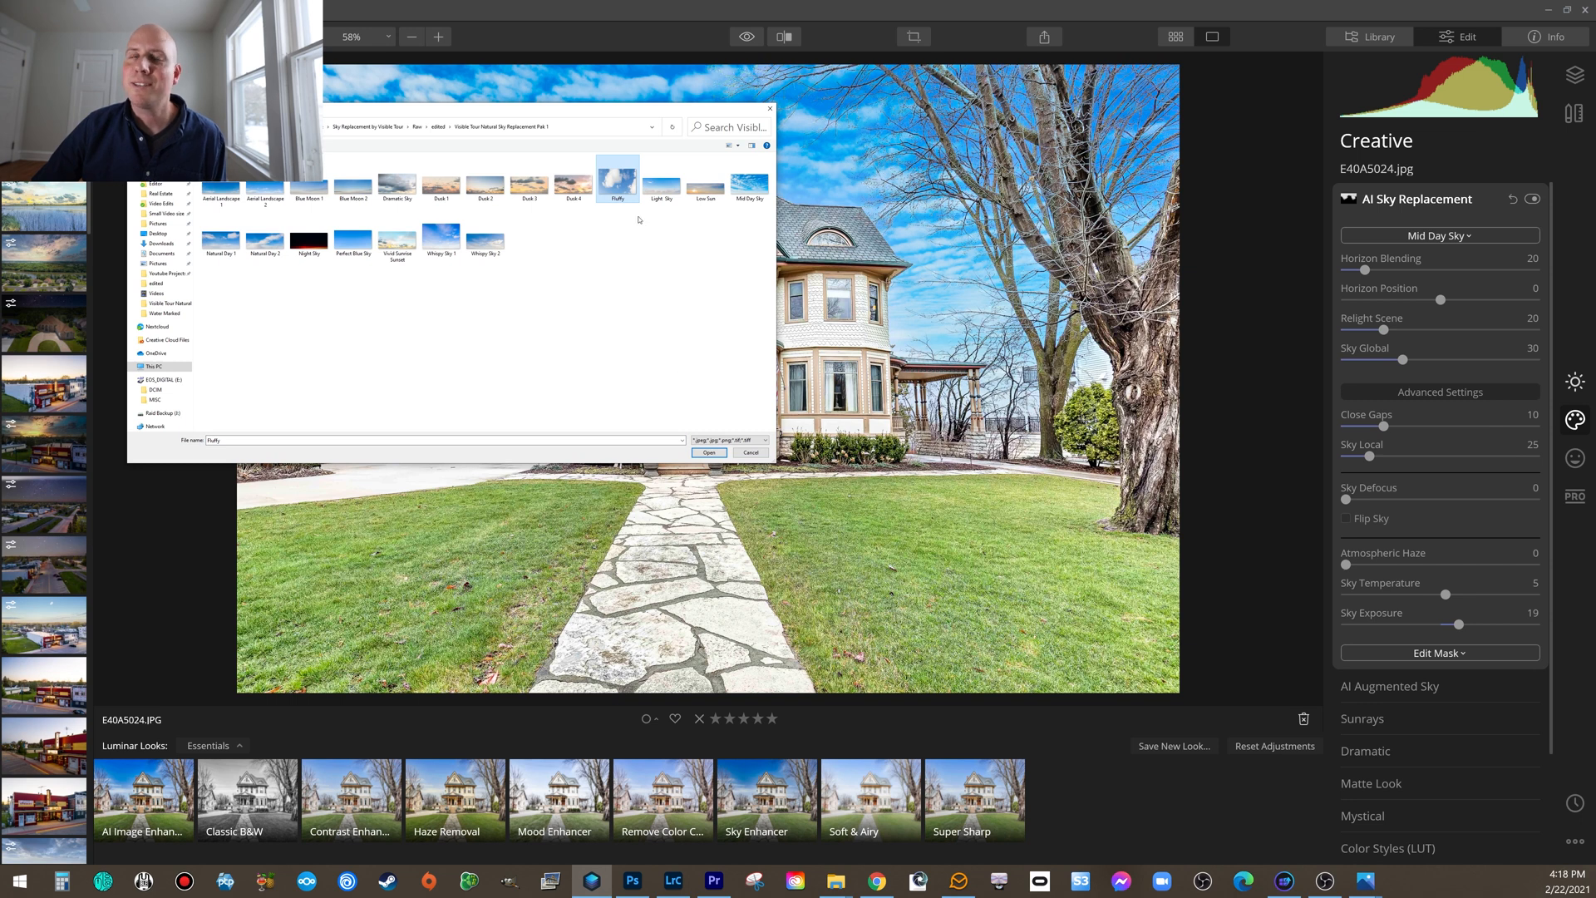
left_click(713, 456)
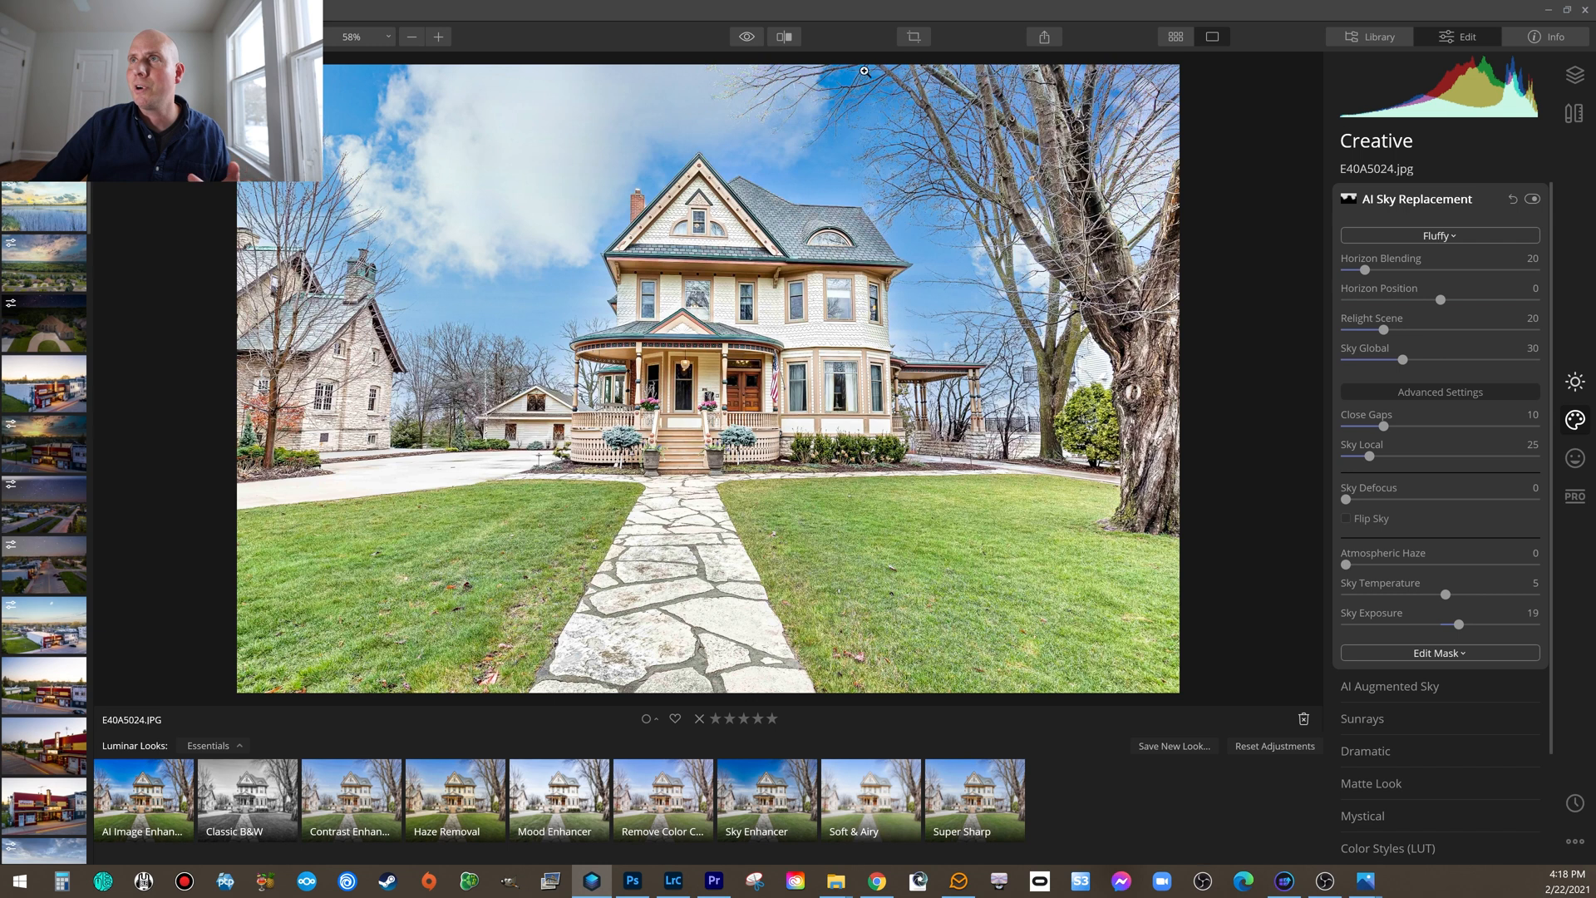
- Compare the original house photo with the edited version using the Fluffy sky
left_click(750, 36)
left_click(748, 36)
left_click(748, 37)
left_click(747, 37)
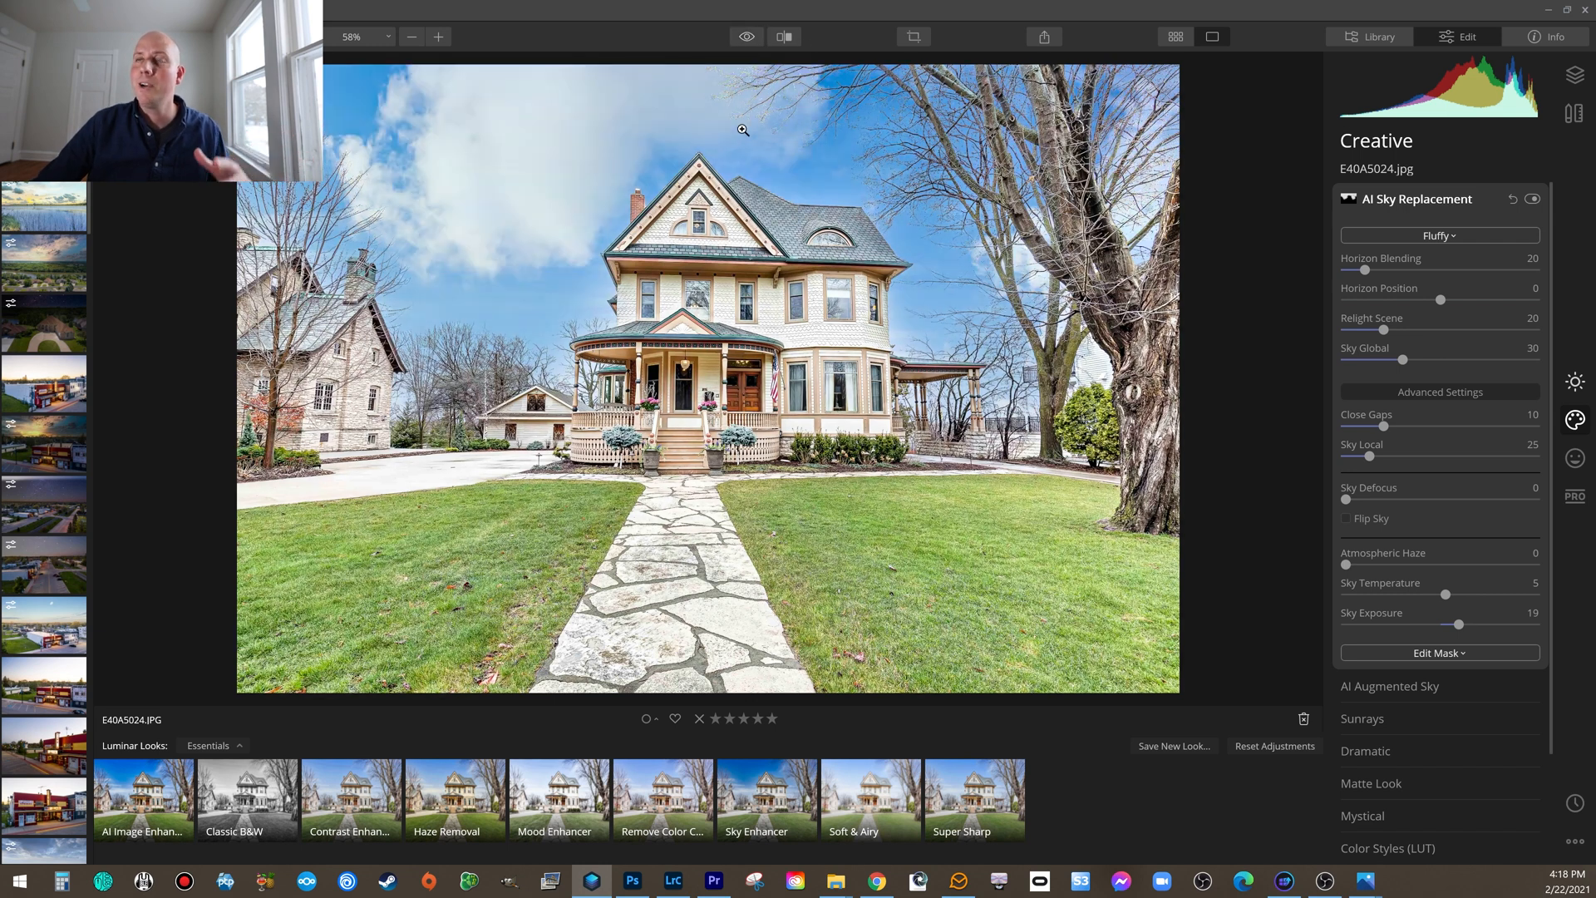
- Replace the sky with the custom sky image Dusk 1
left_click(1440, 236)
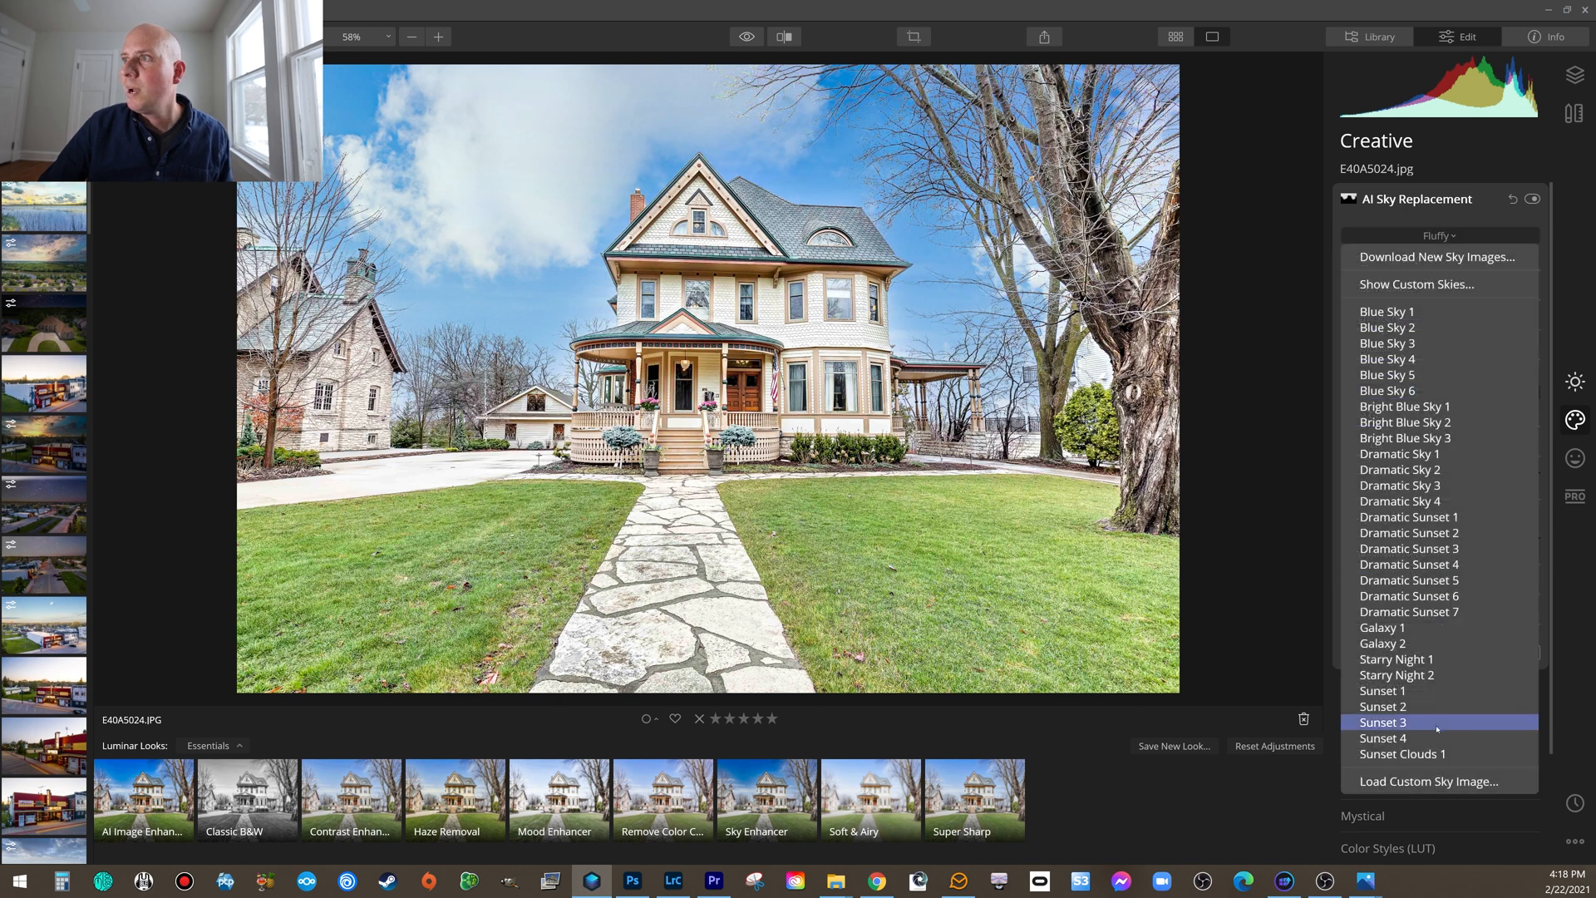
left_click(1428, 781)
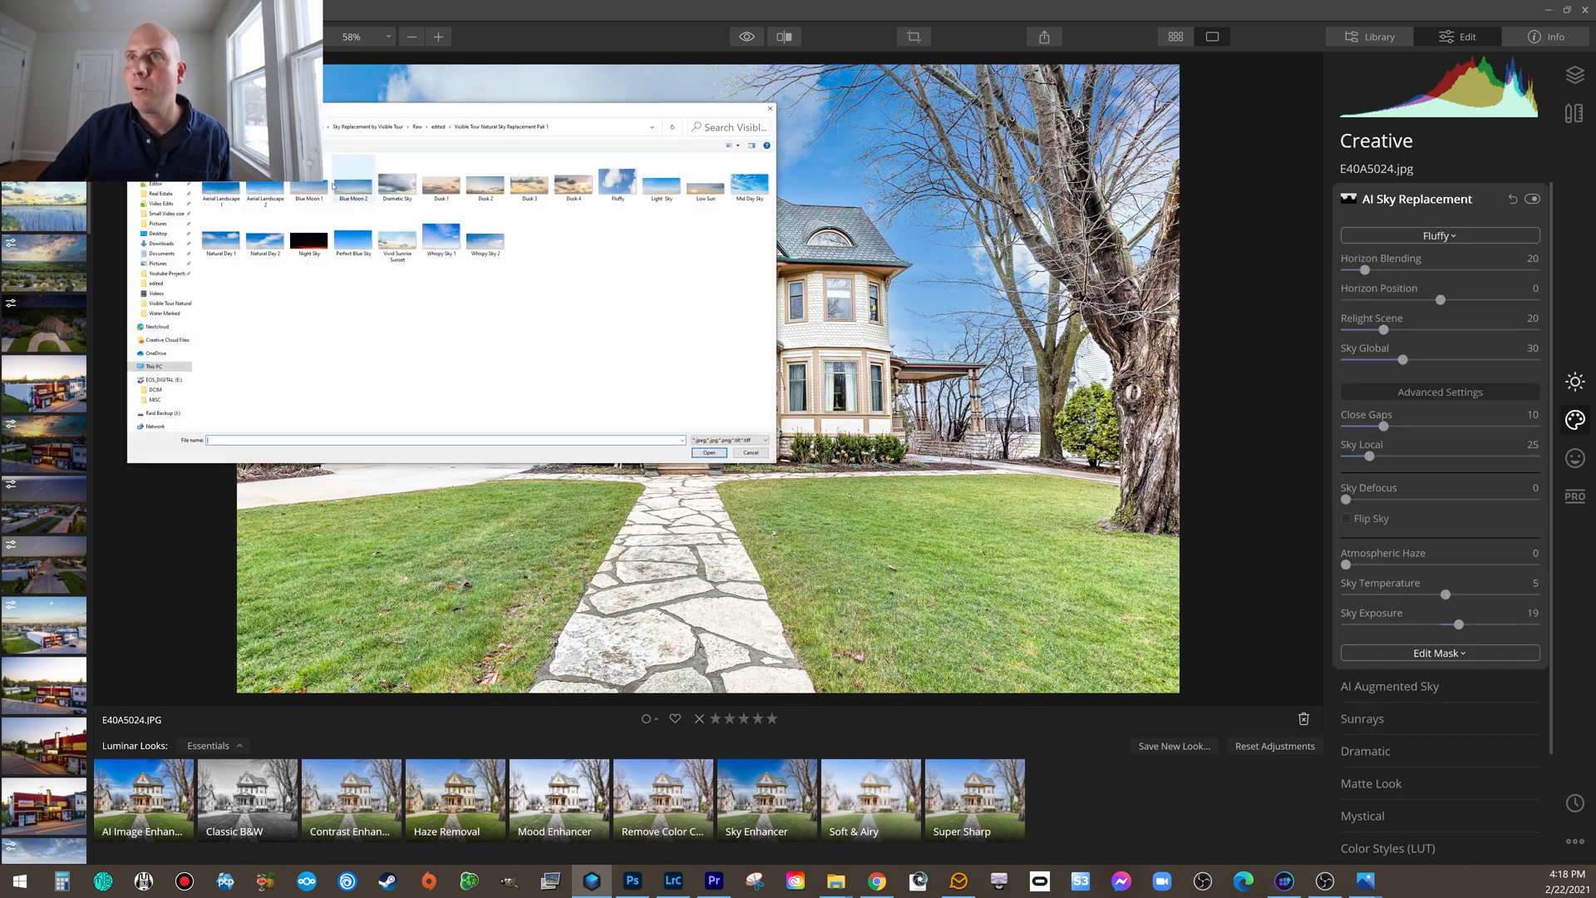
left_click(441, 183)
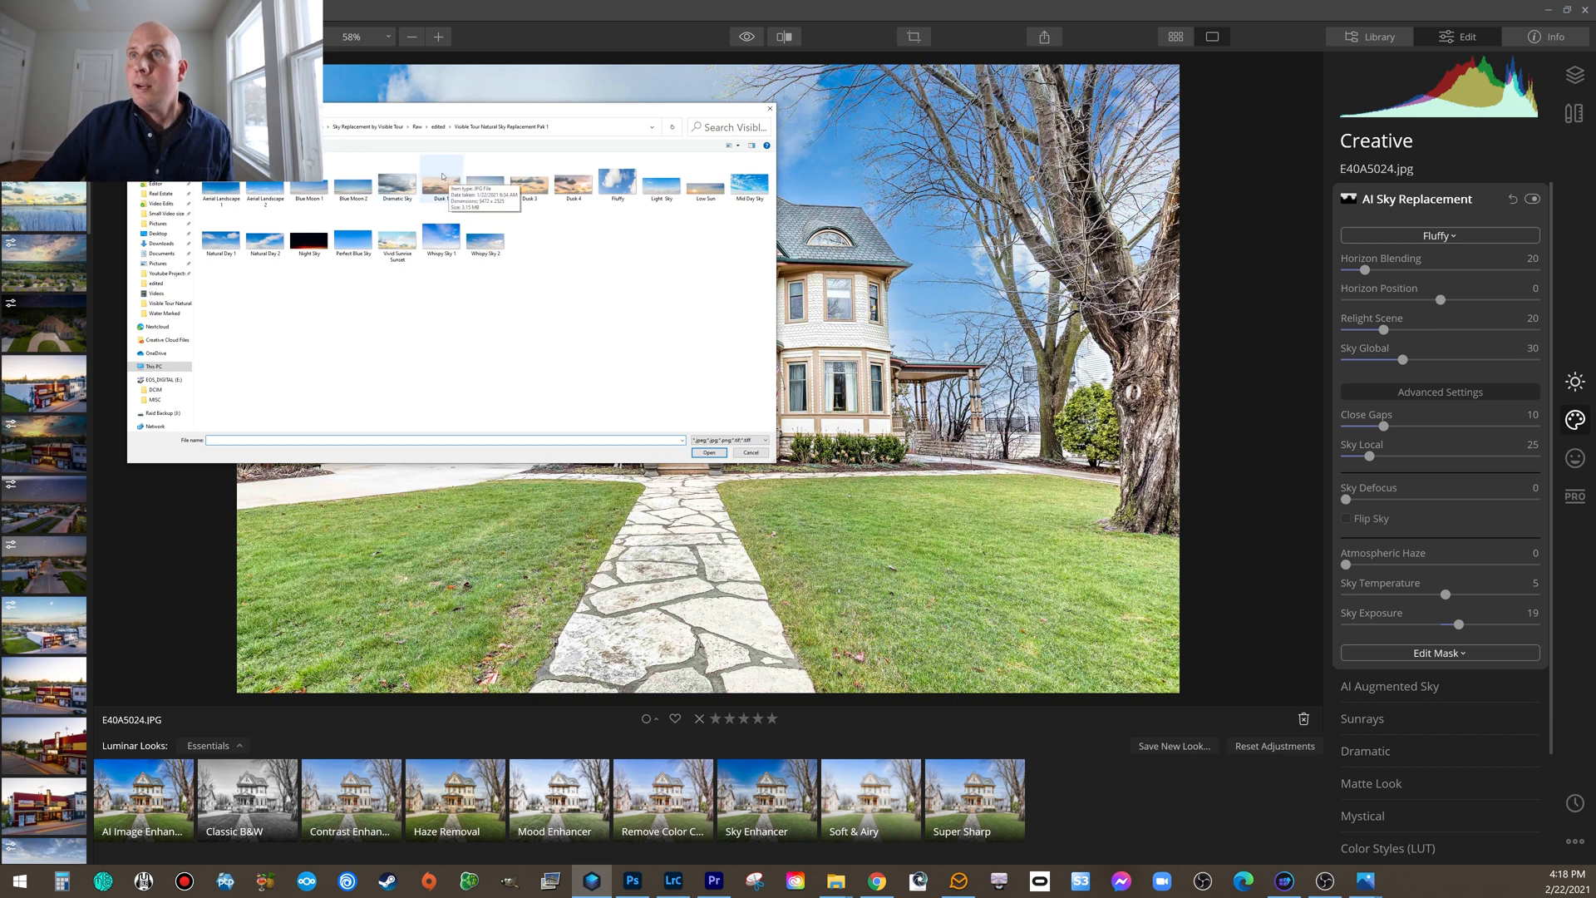
left_click(709, 453)
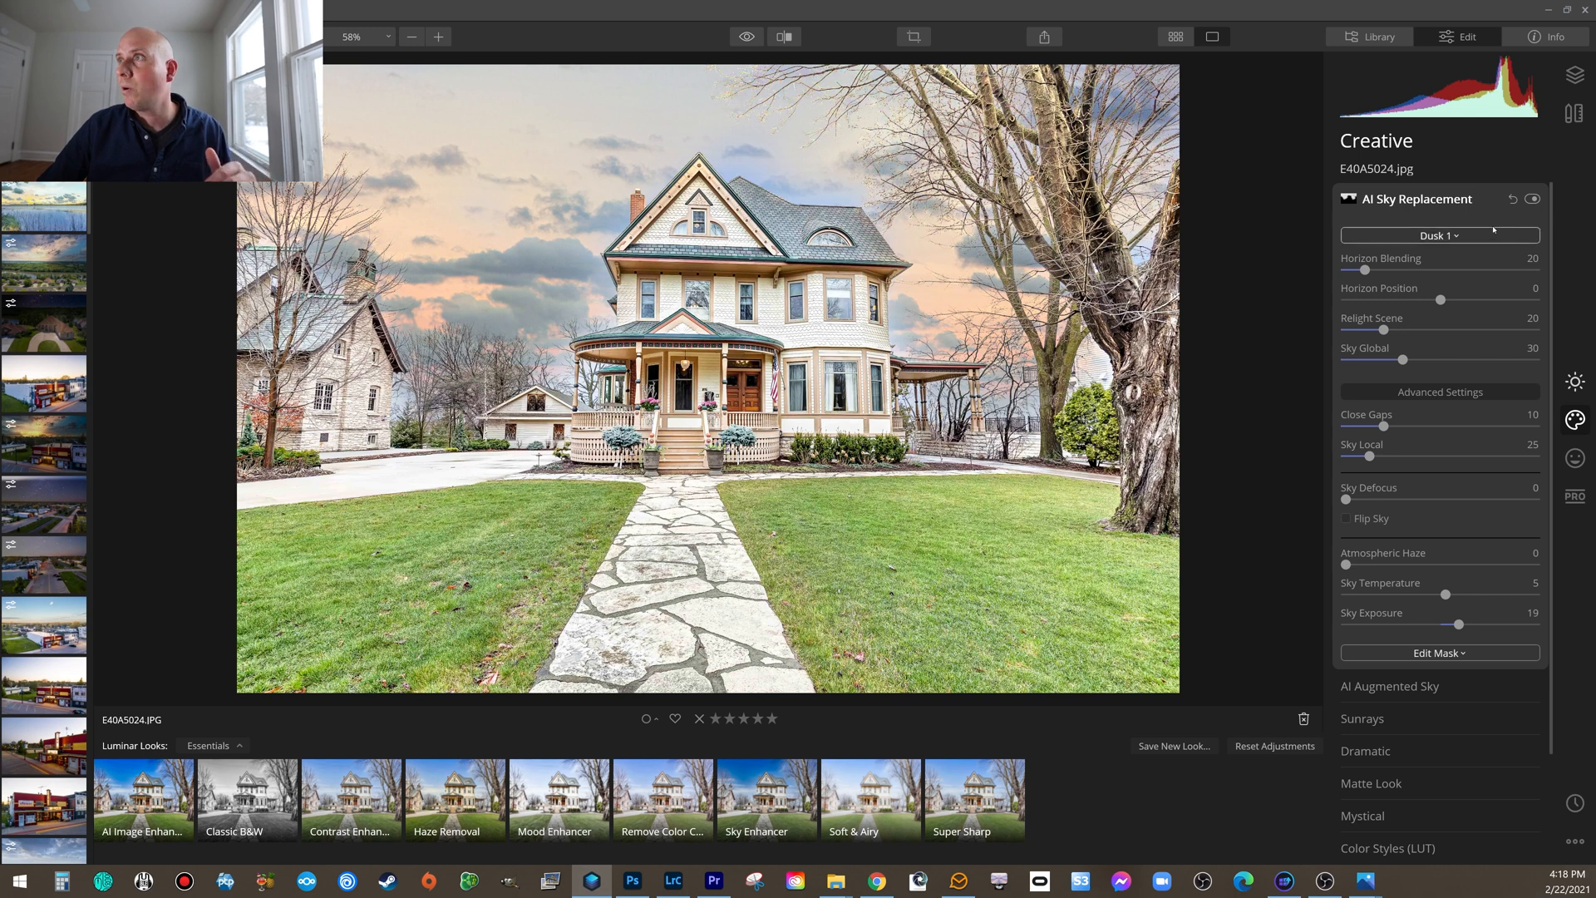
- Swap the sky for the custom sky image Vivid Sunrise Sunset
left_click(1443, 237)
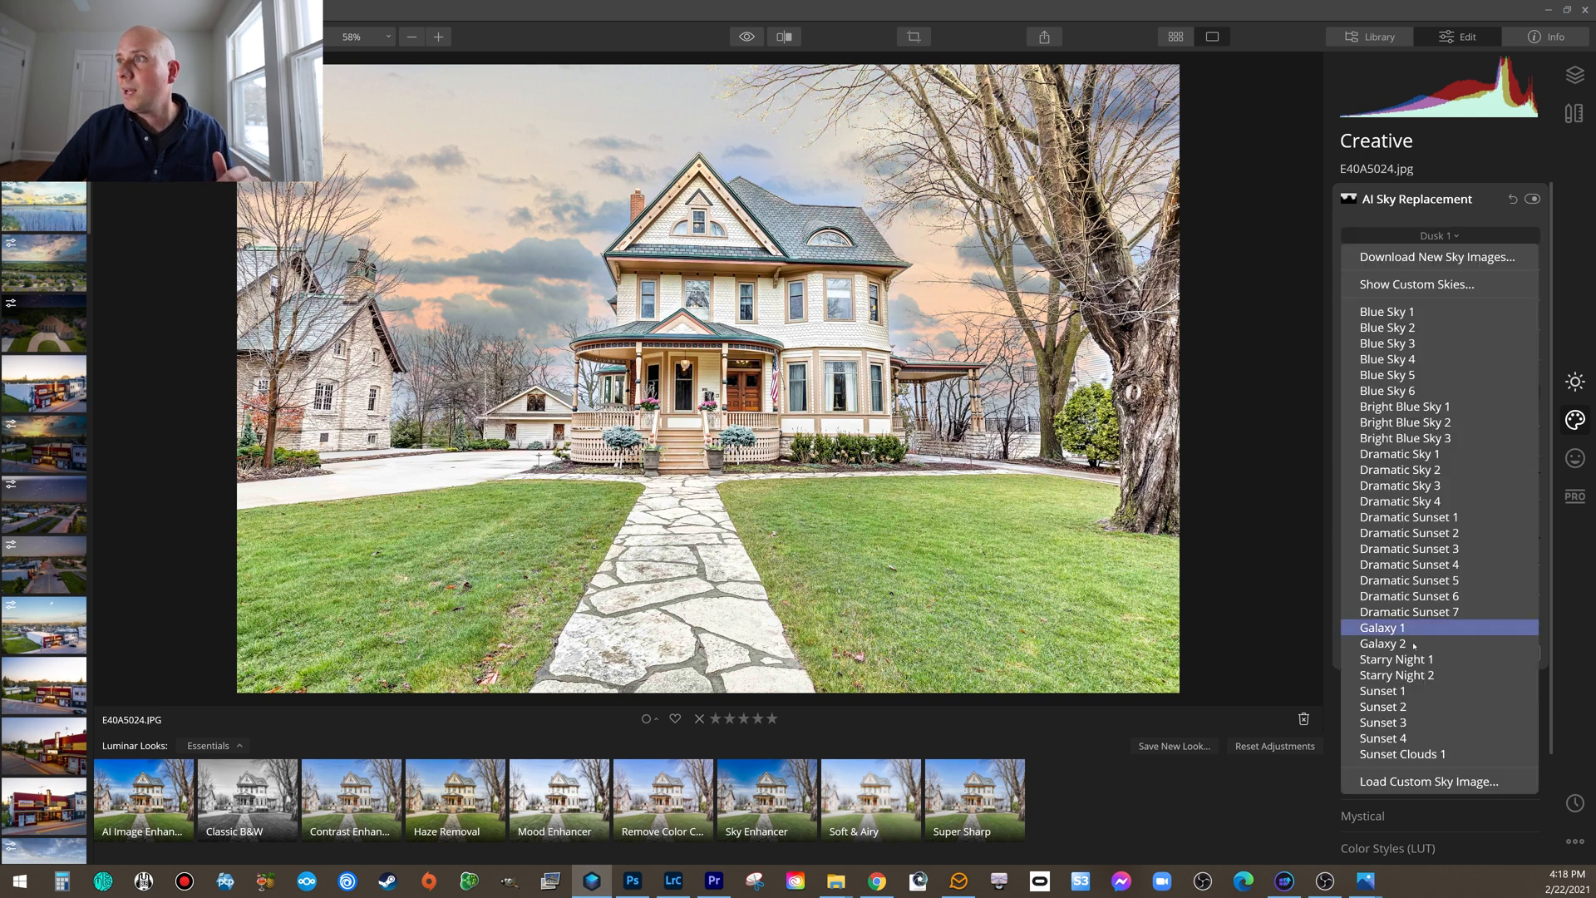
left_click(1408, 783)
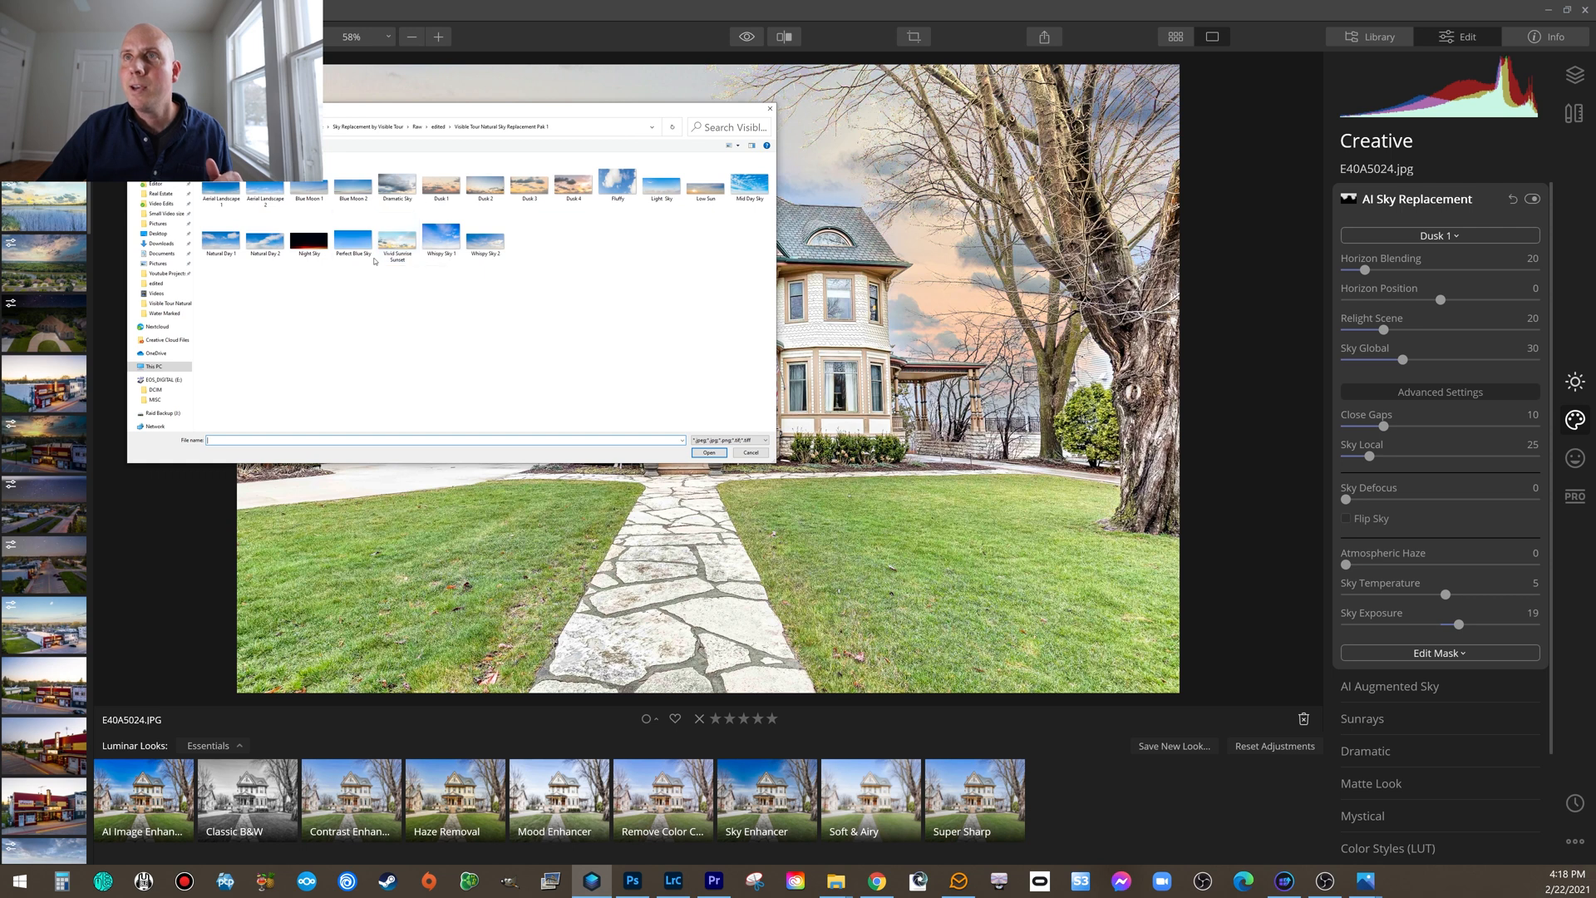
left_click(397, 241)
left_click(709, 453)
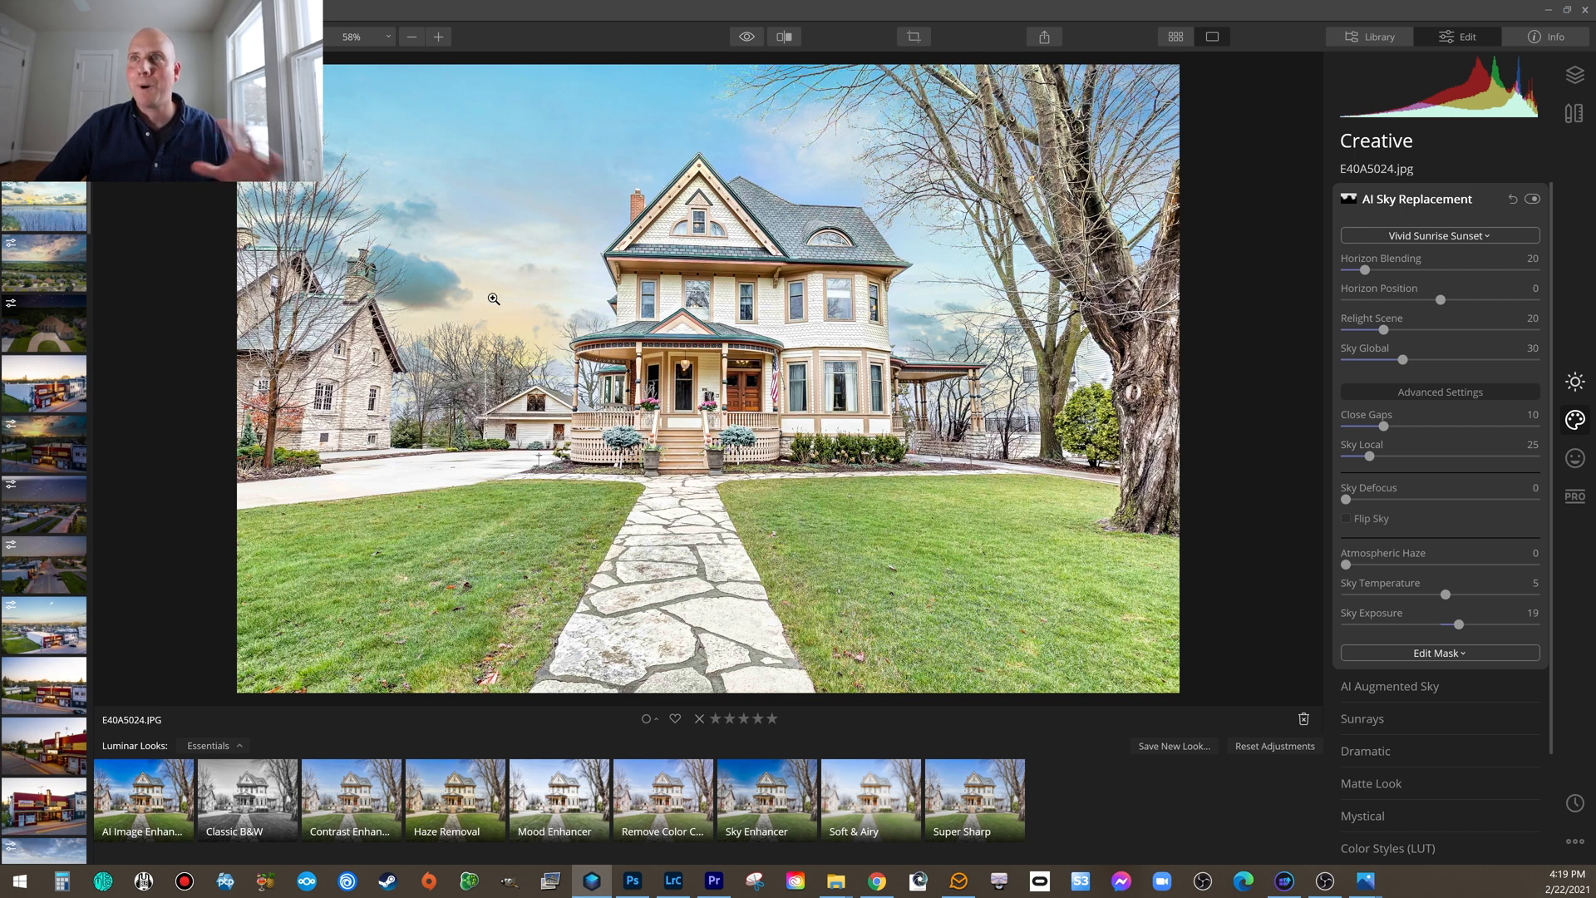
- Load the custom sky image Light Sky as the photo's replacement sky
left_click(1428, 653)
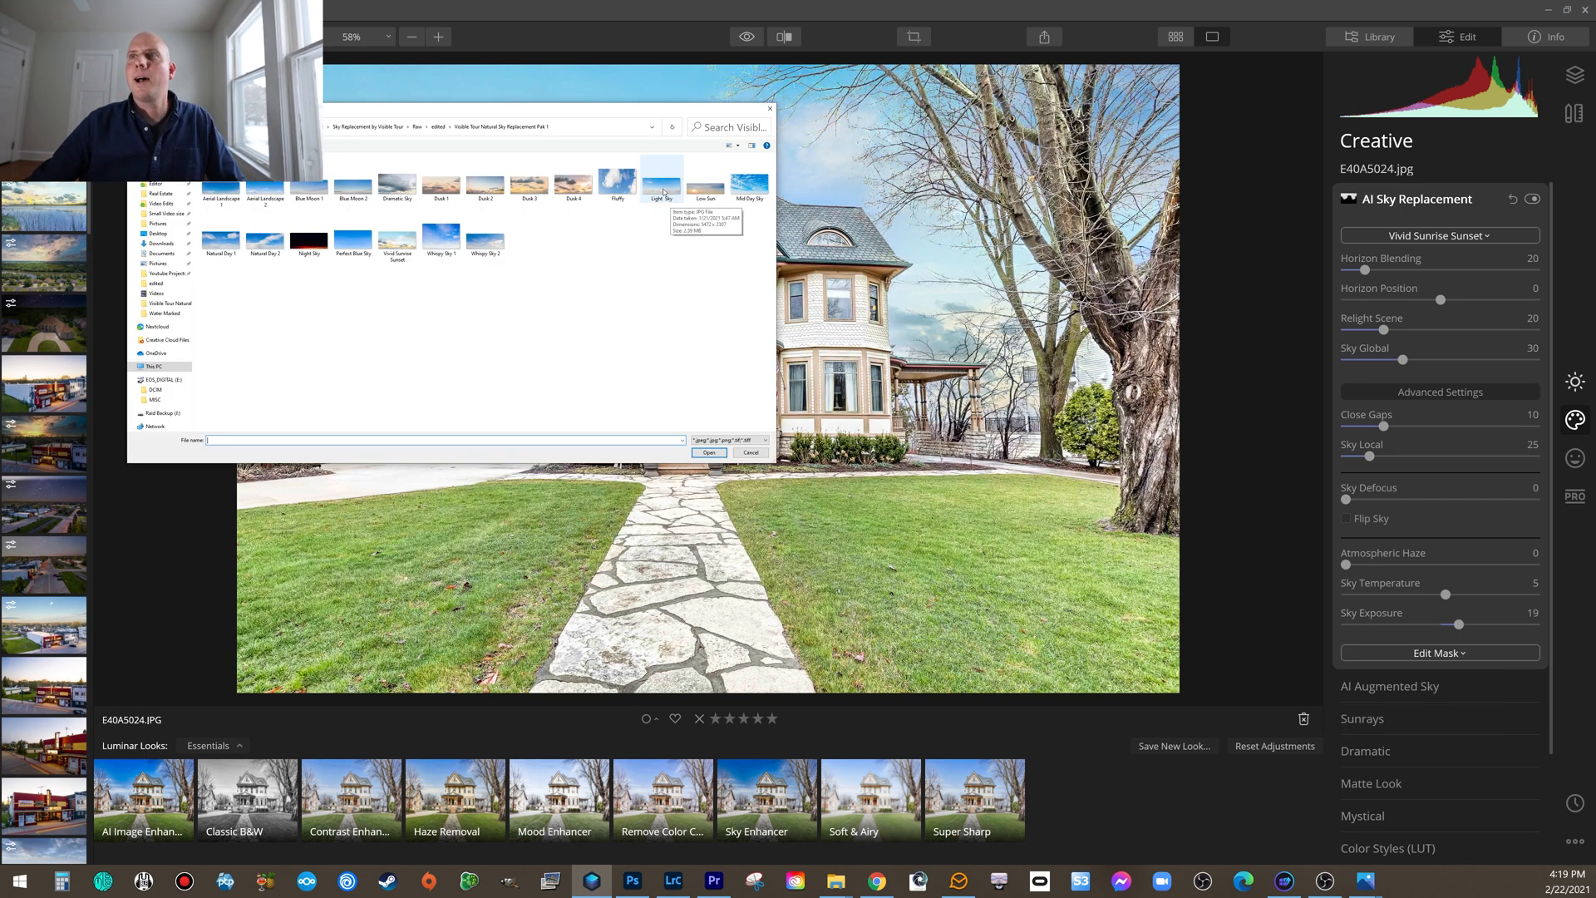
left_click(664, 191)
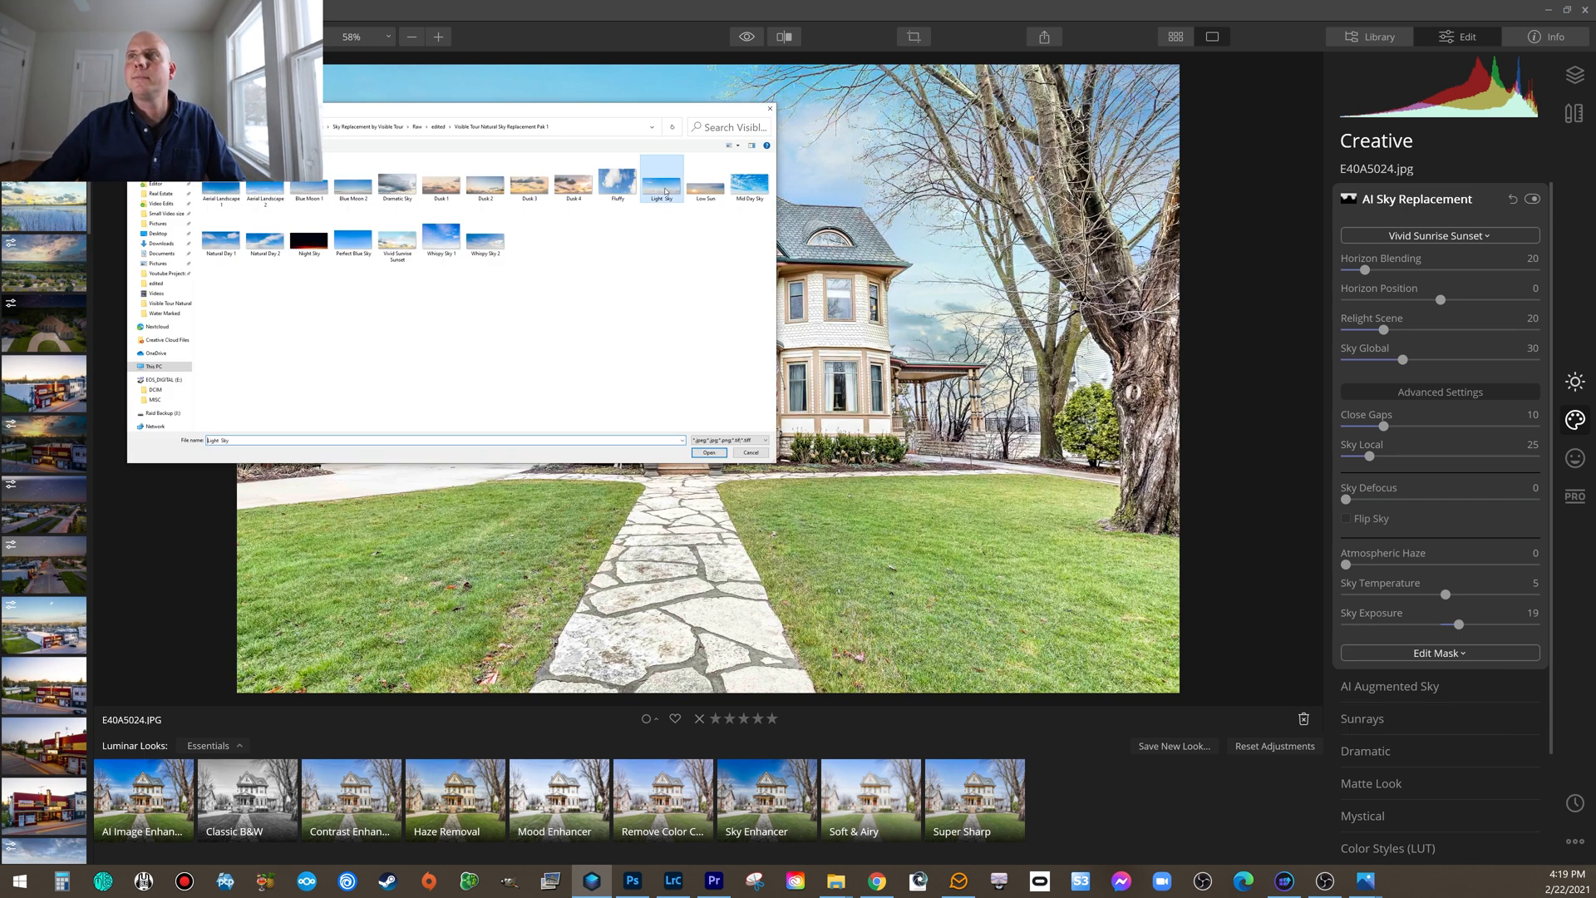
left_click(709, 452)
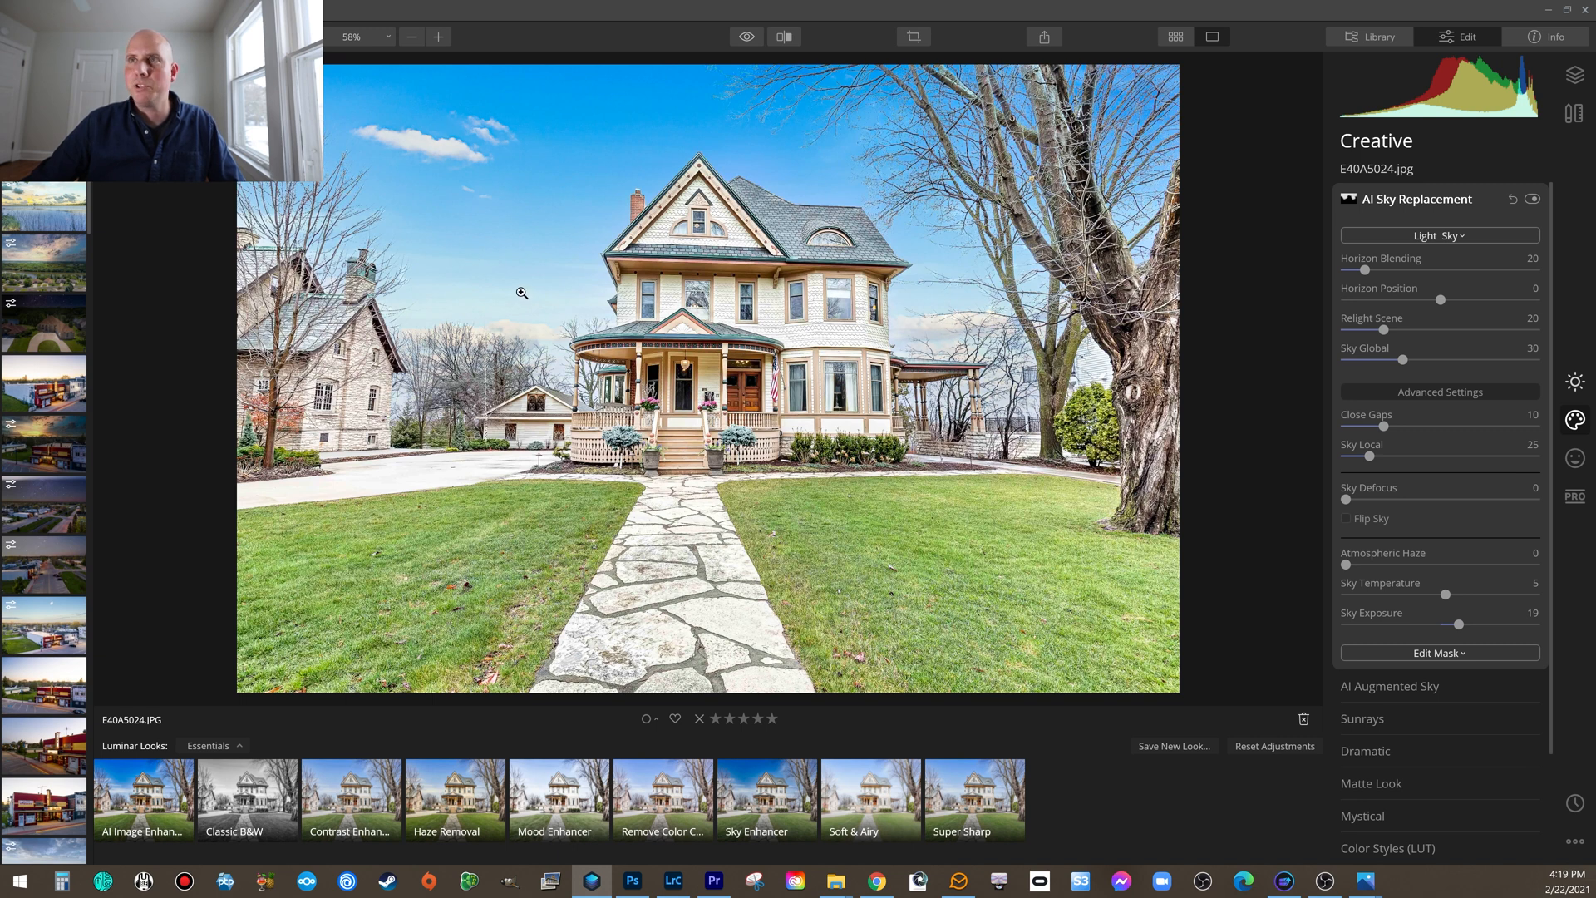
- Toggle between the original photo and the Light Sky version several times to compare them
left_click(749, 36)
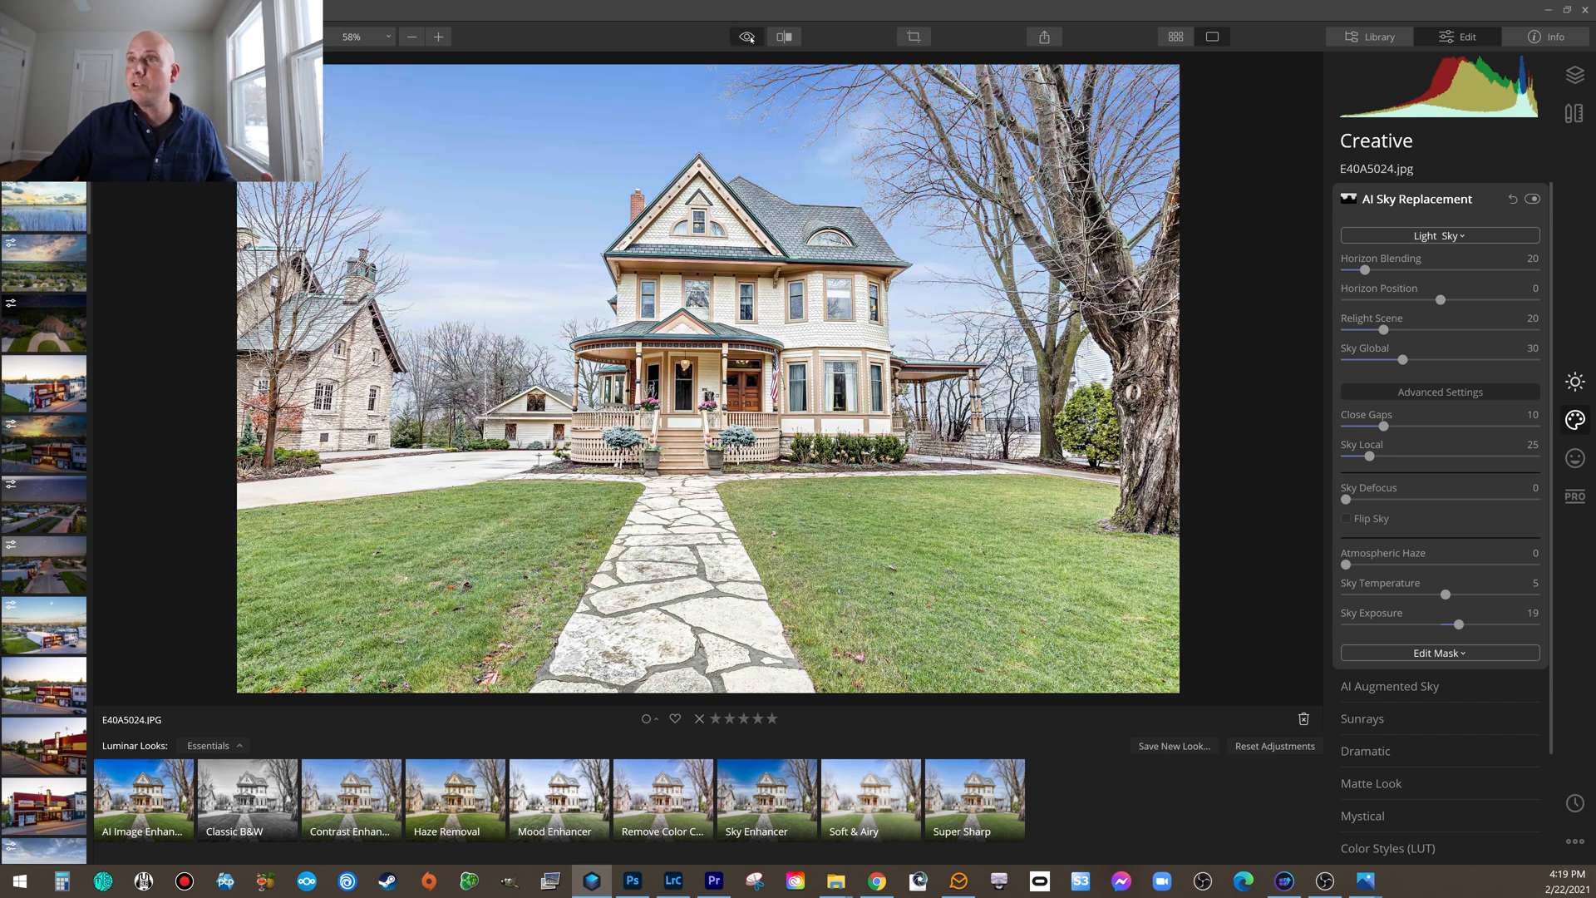
left_click(750, 37)
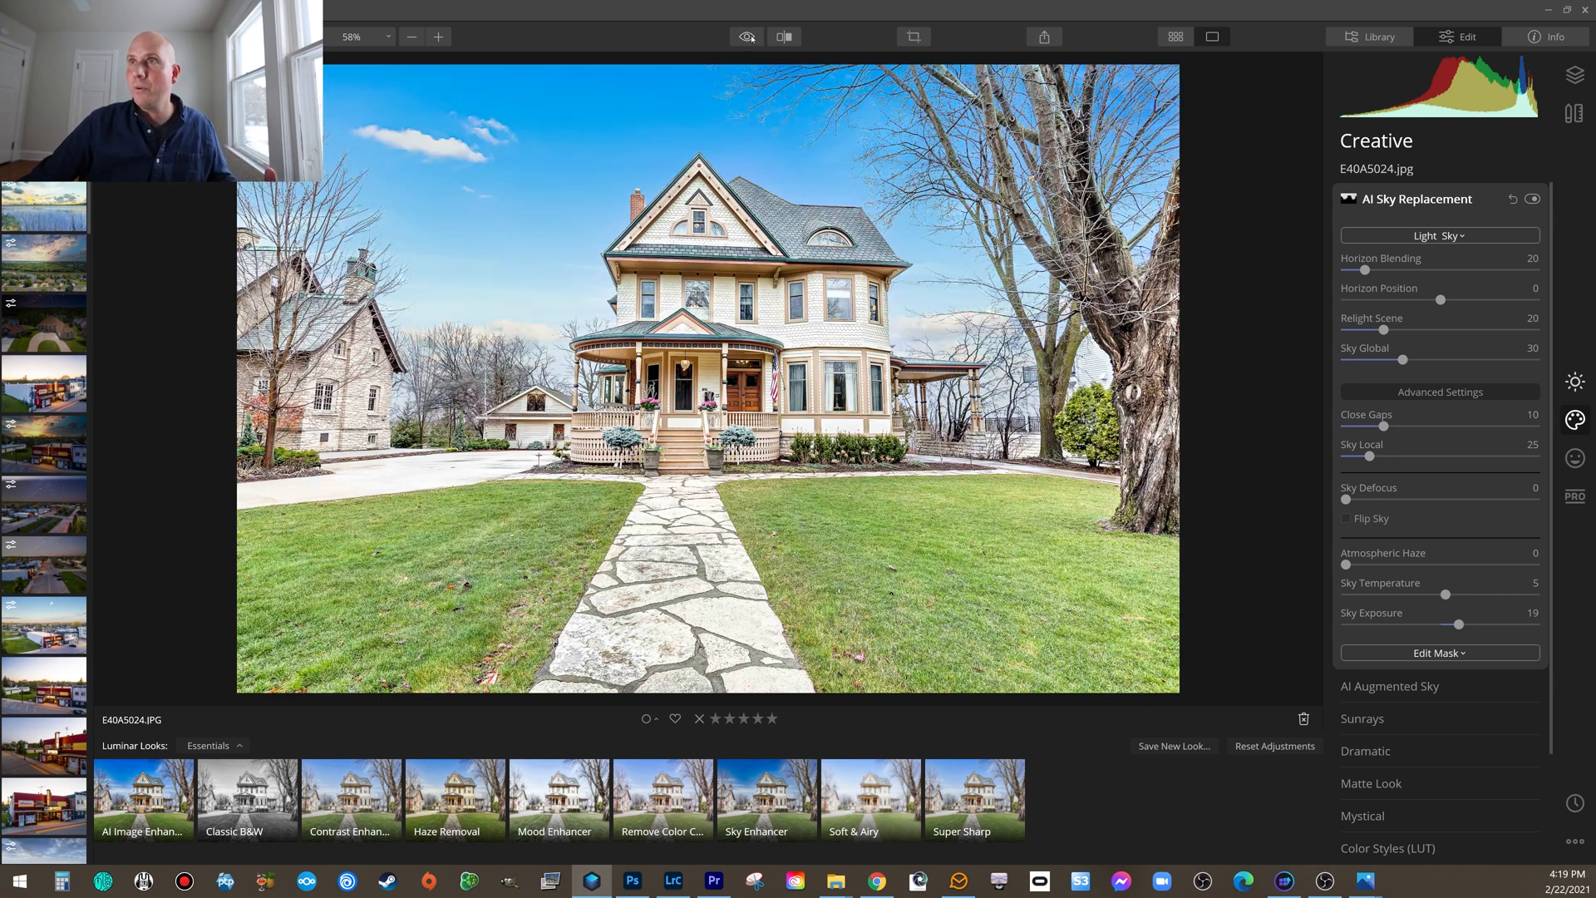
left_click(752, 37)
left_click(751, 37)
left_click(750, 38)
left_click(751, 37)
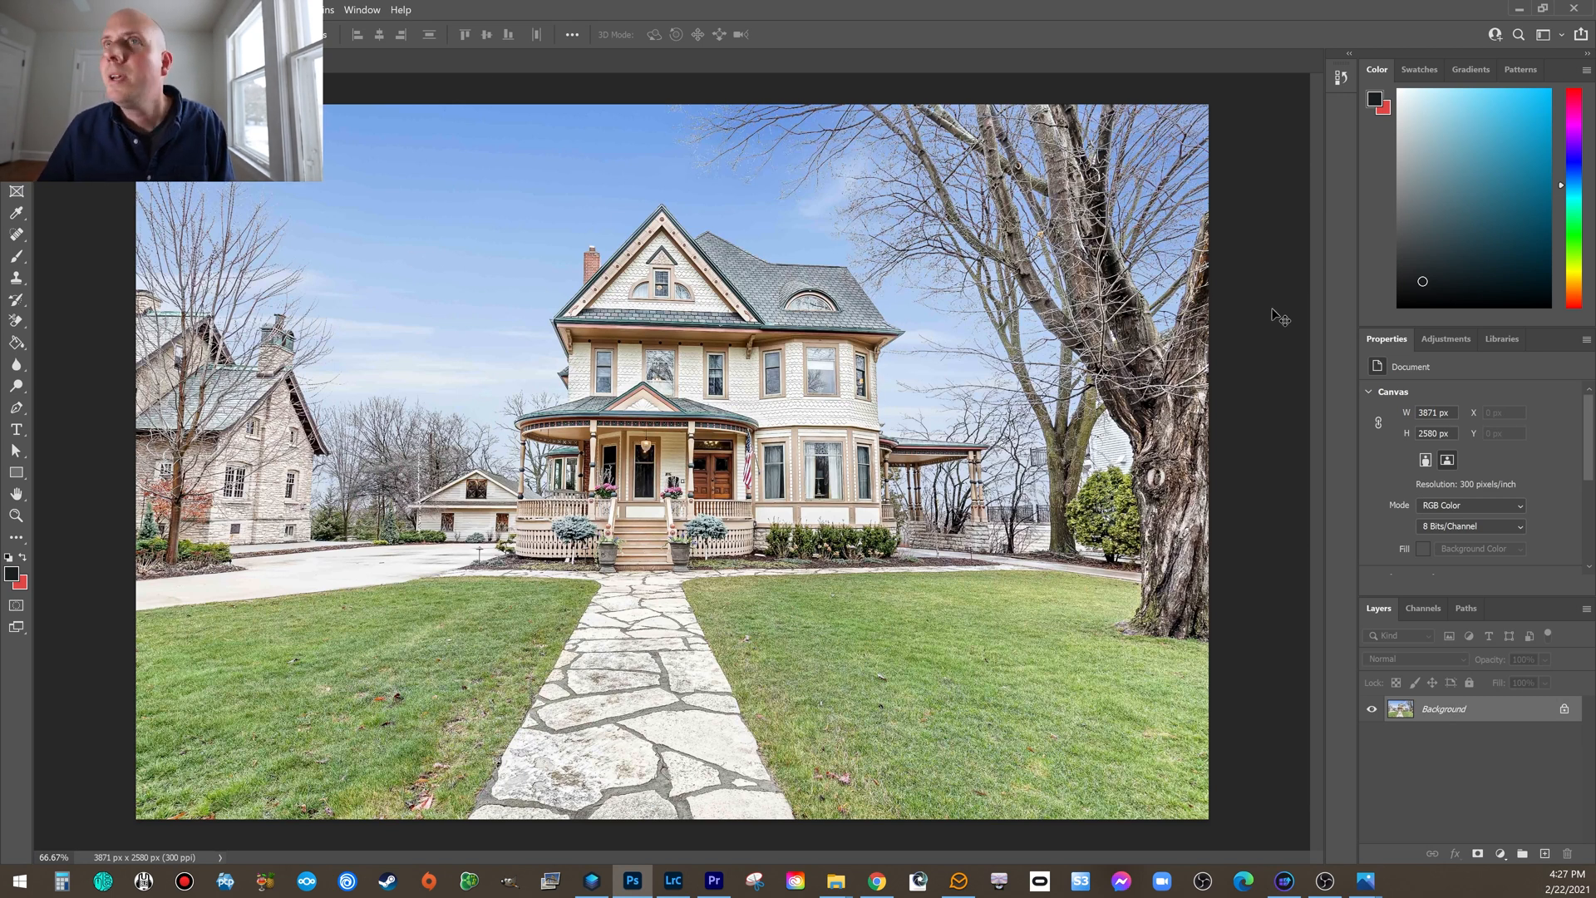
- Open Sky Replacement for the house photo and bring its whole dialog into view over the canvas
left_click(61, 10)
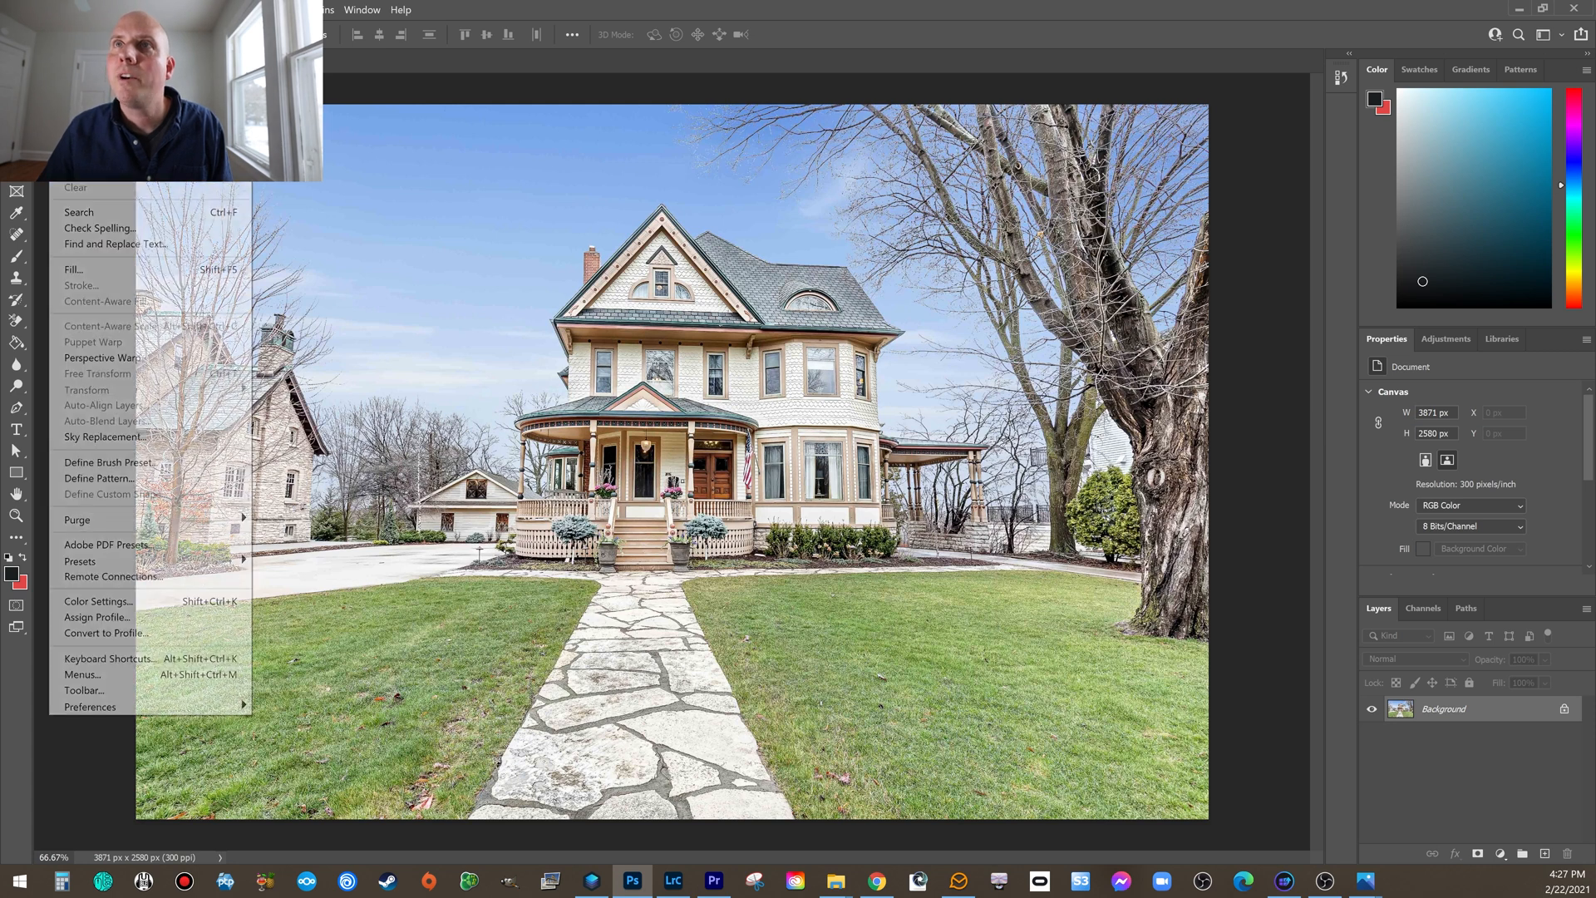
left_click(111, 439)
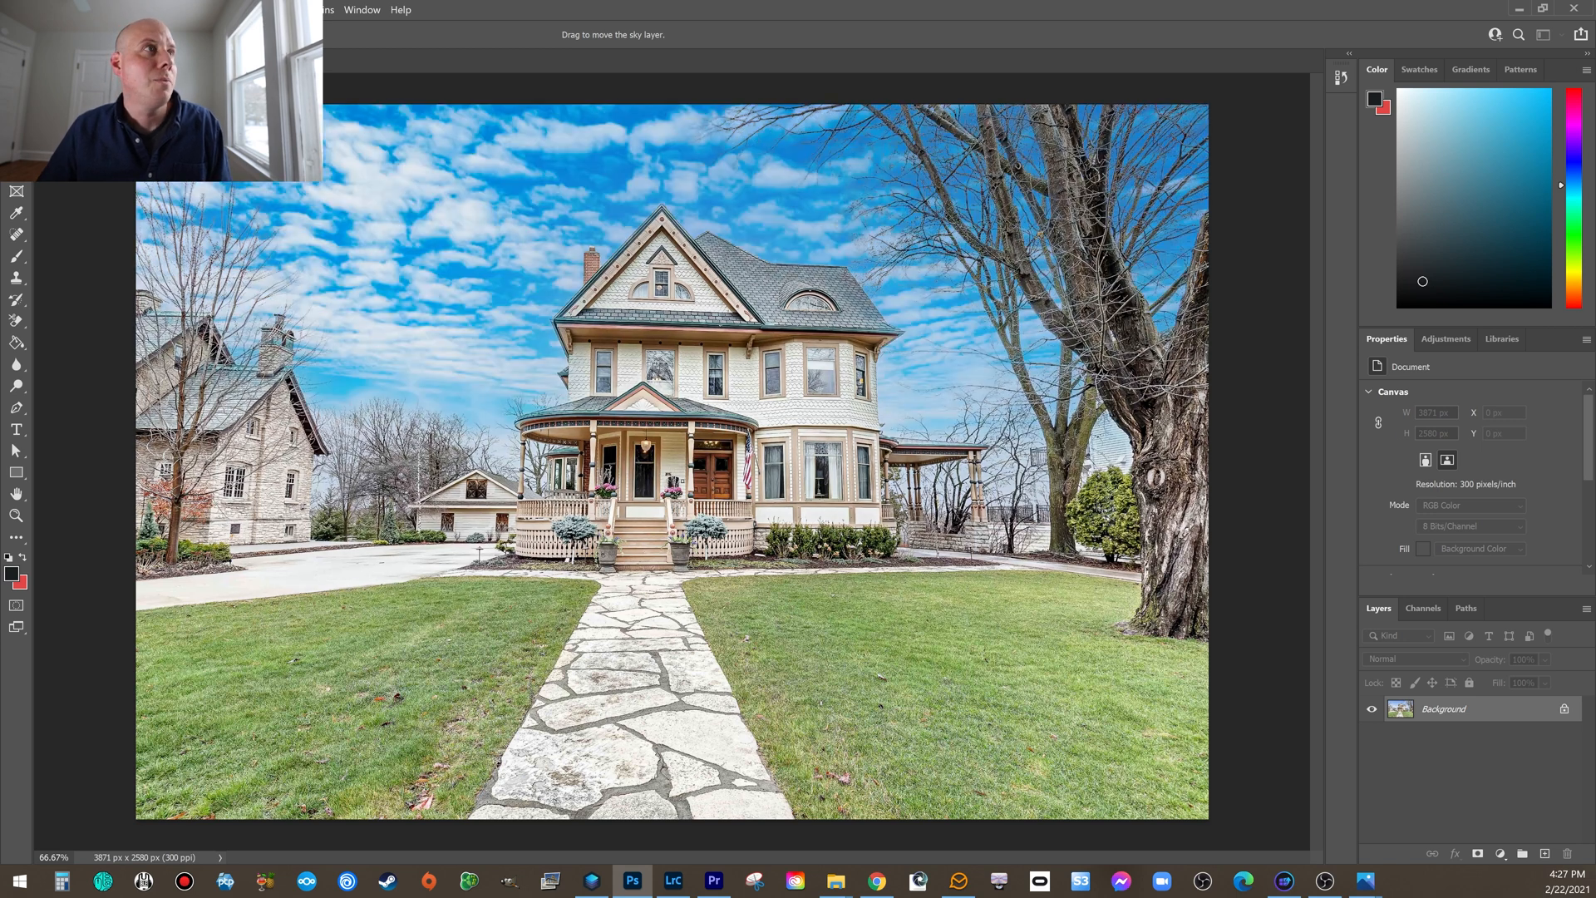
left_click_drag(46, 297, 438, 164)
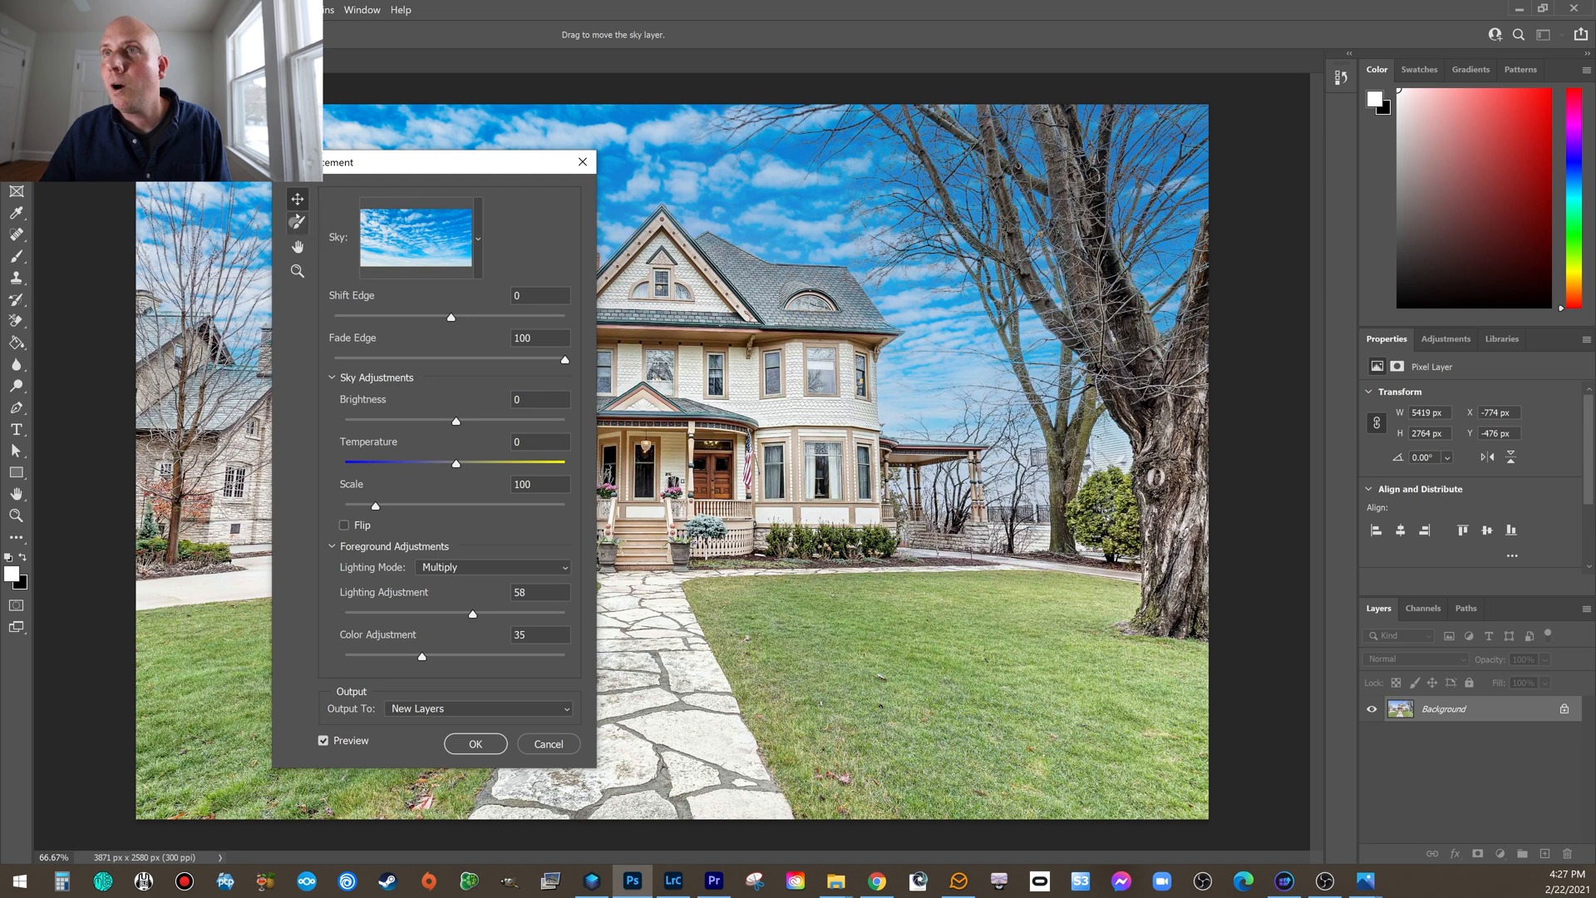
- Browse the Blue Skies and custom sky presets, and inspect the options for importing sky preset files without loading any
left_click(479, 241)
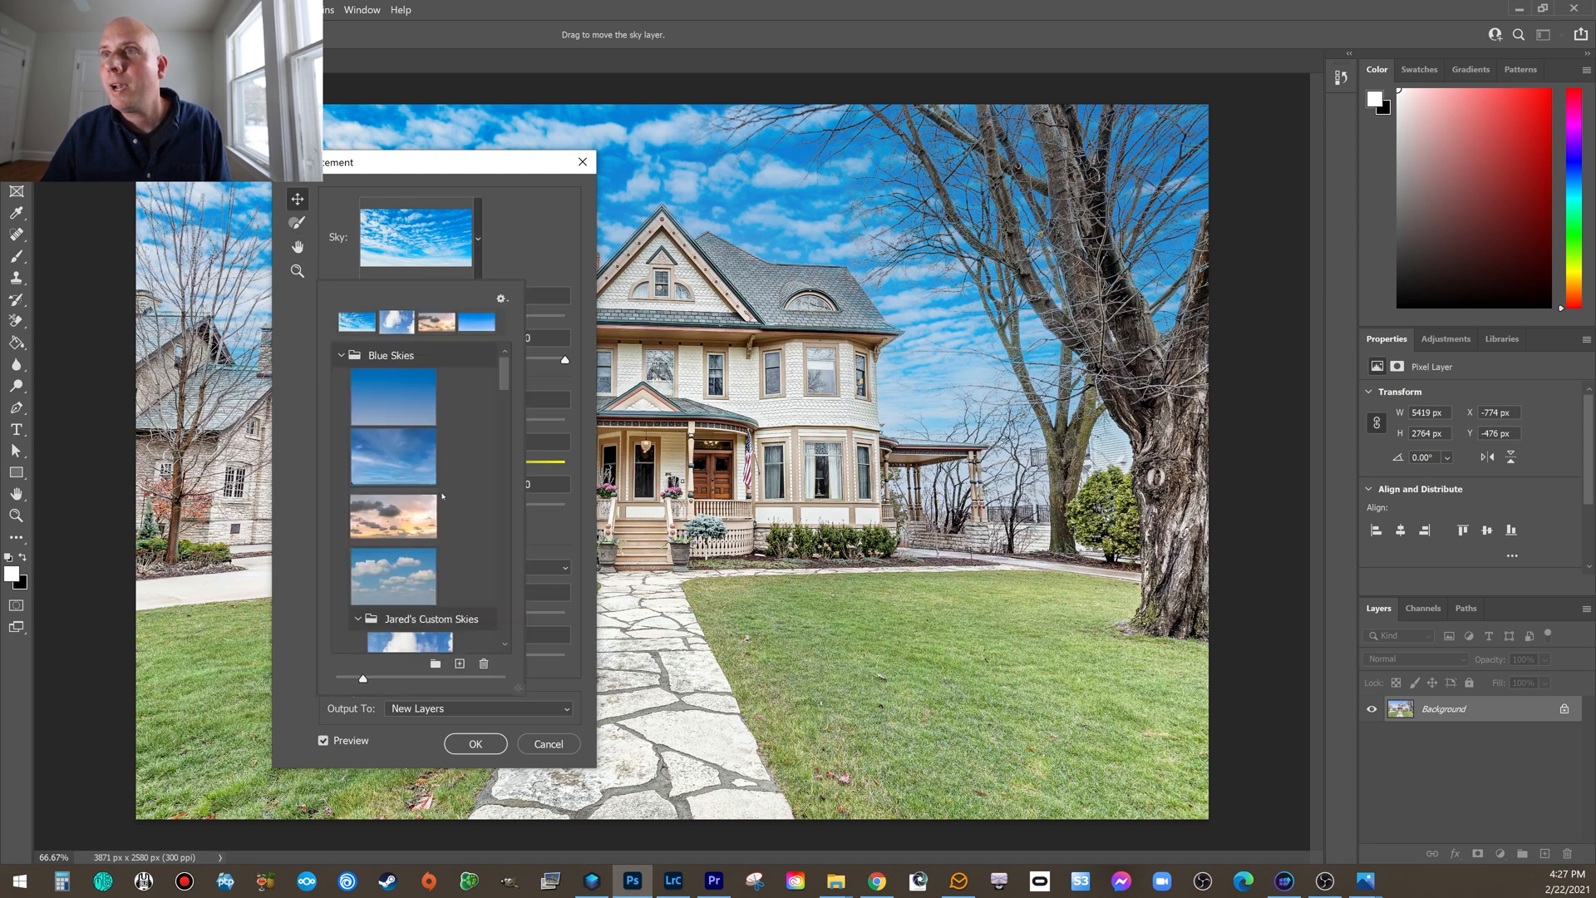
scroll(508, 371, "down", 4)
scroll(512, 368, "up", 4)
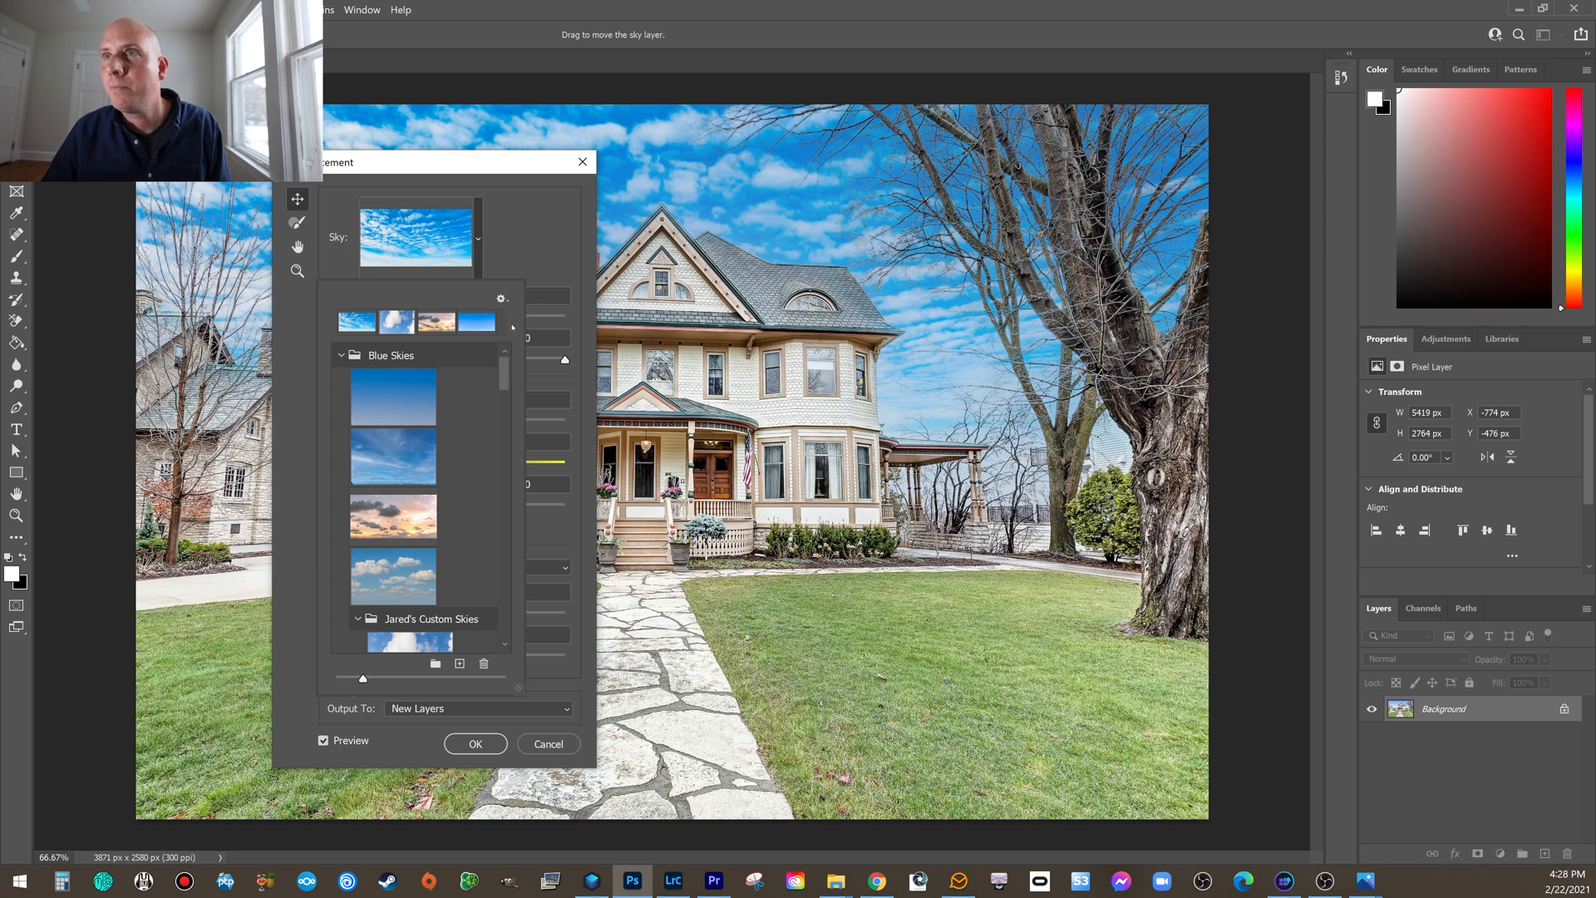
left_click(502, 300)
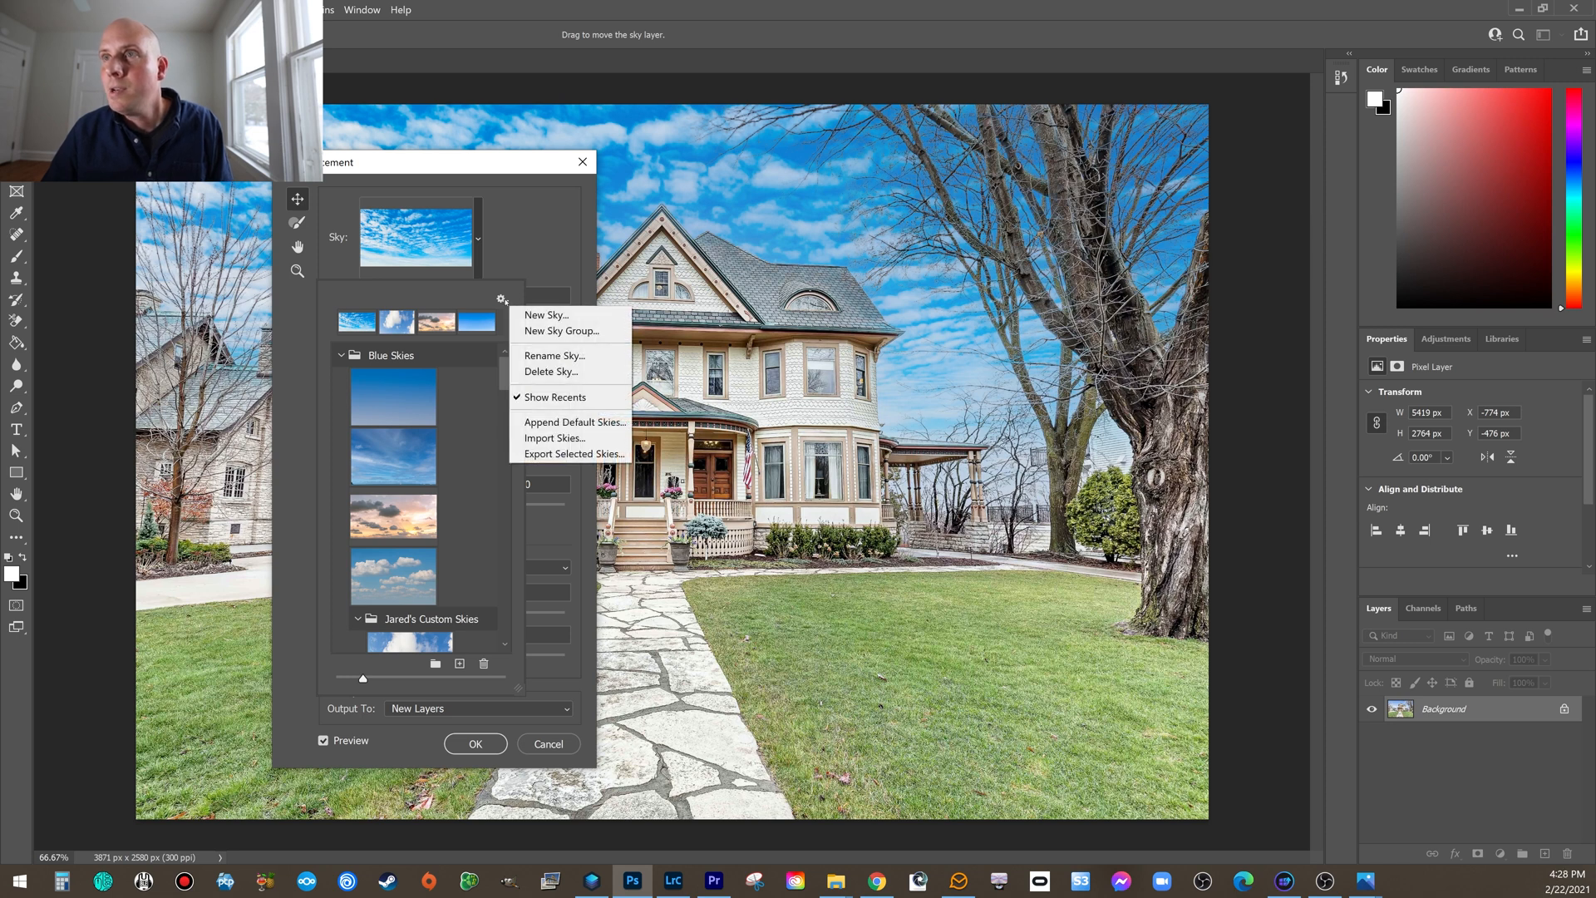
left_click(565, 438)
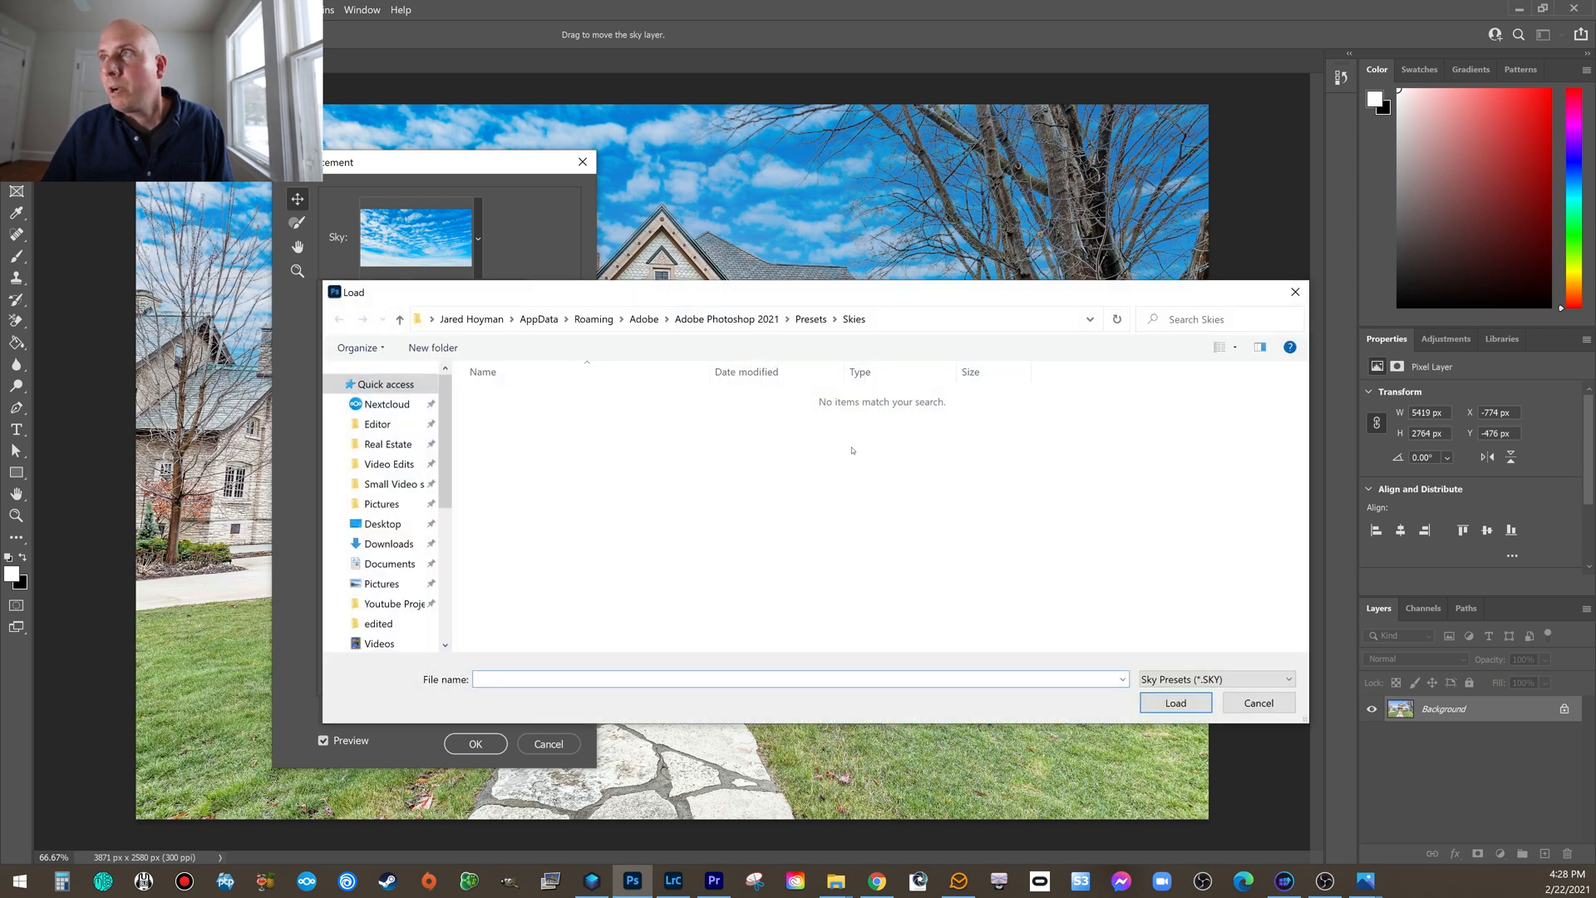
left_click(1296, 292)
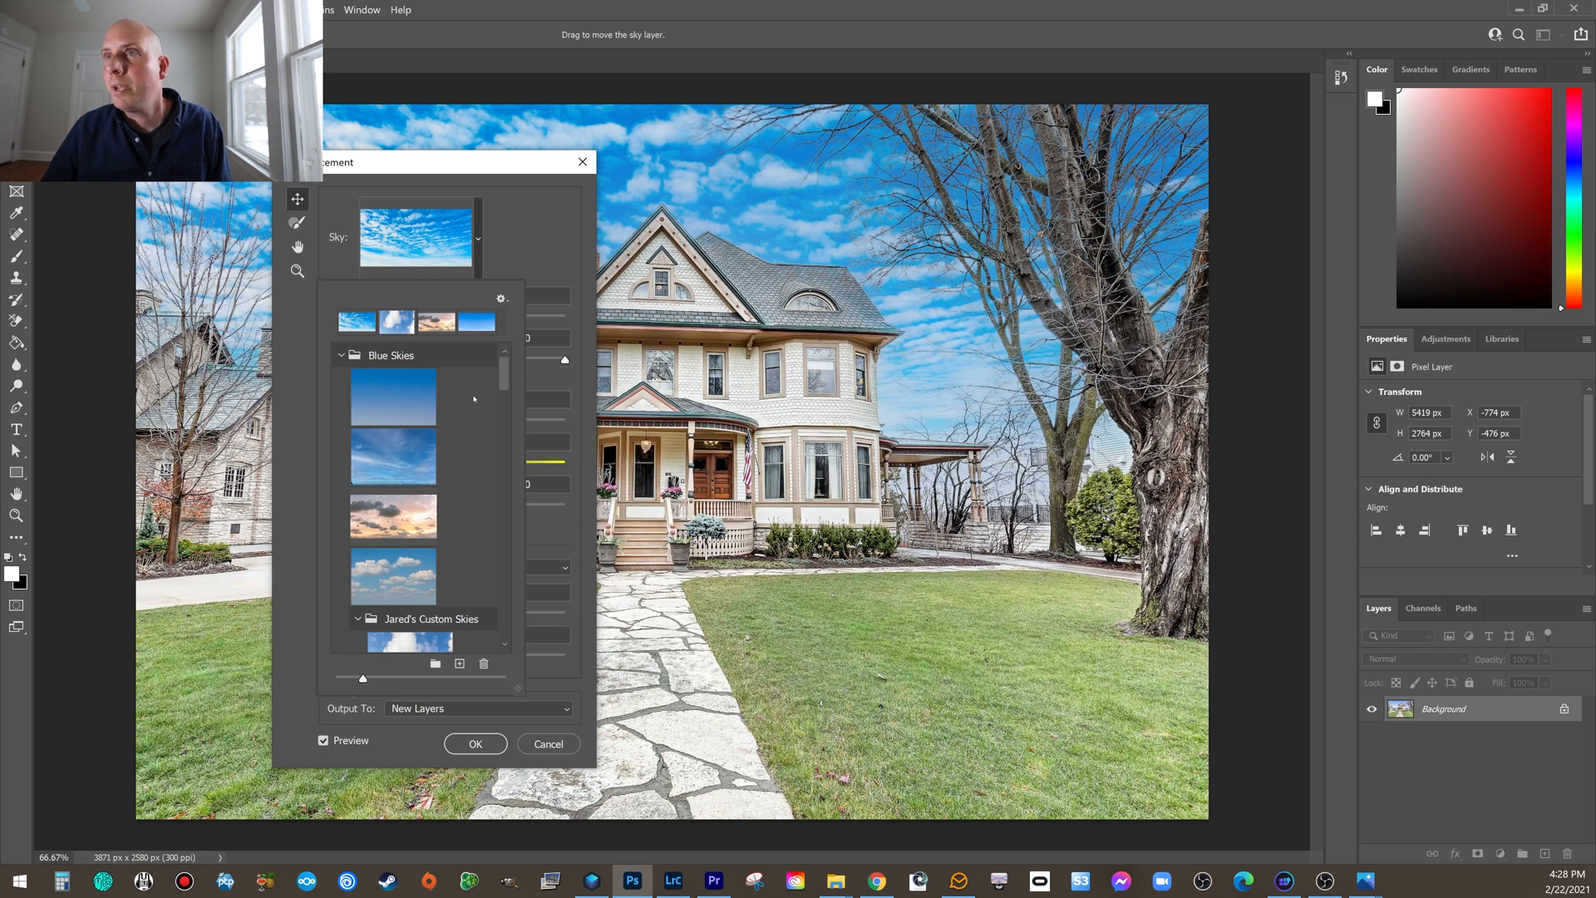
- Choose an orange cloudy sunset preset from the custom skies and move the Sky Replacement dialog clear of the house
left_click_drag(506, 374, 497, 426)
left_click(409, 471)
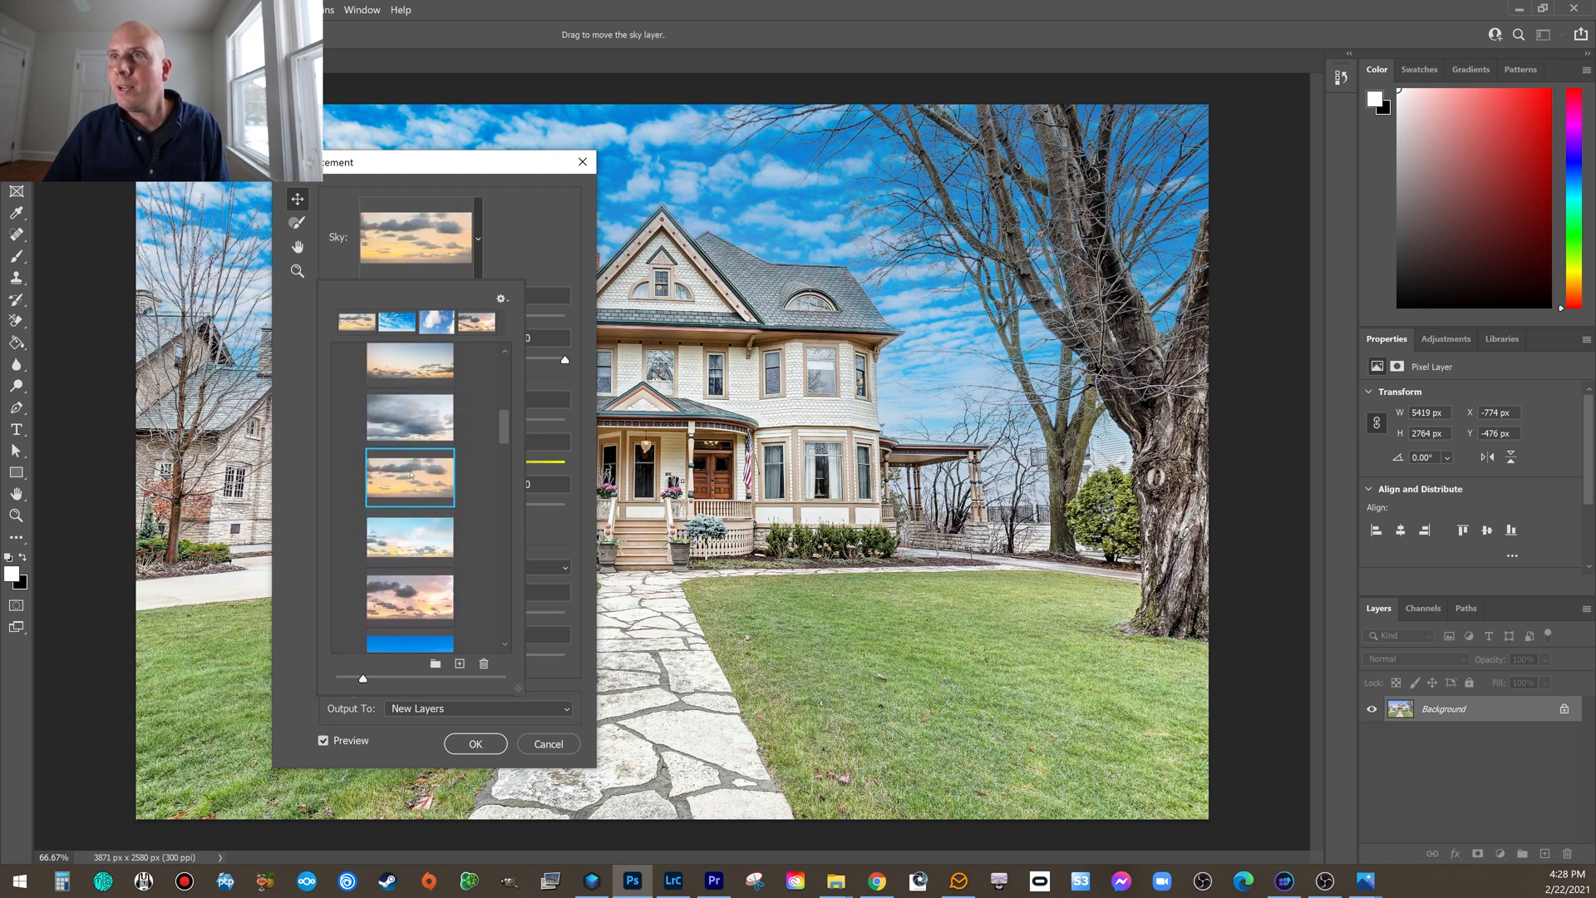
left_click_drag(453, 164, 1478, 176)
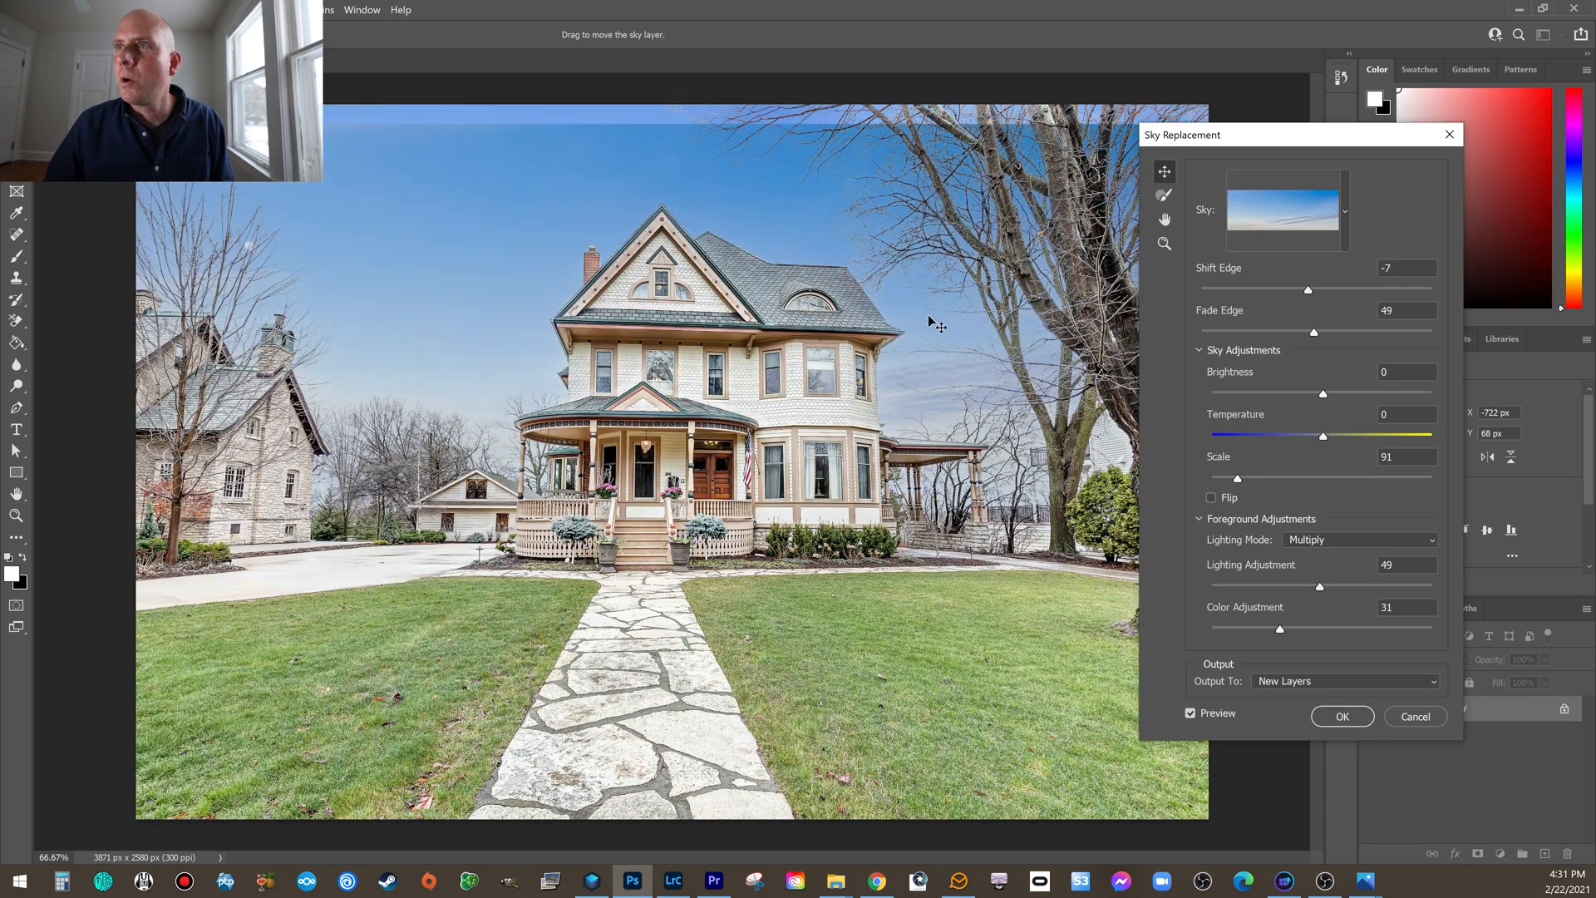
- Move the moon sky up to cover the gap along the photo's upper edge, with Shift Edge at -4 and Scale at 154
left_click_drag(933, 327, 881, 240)
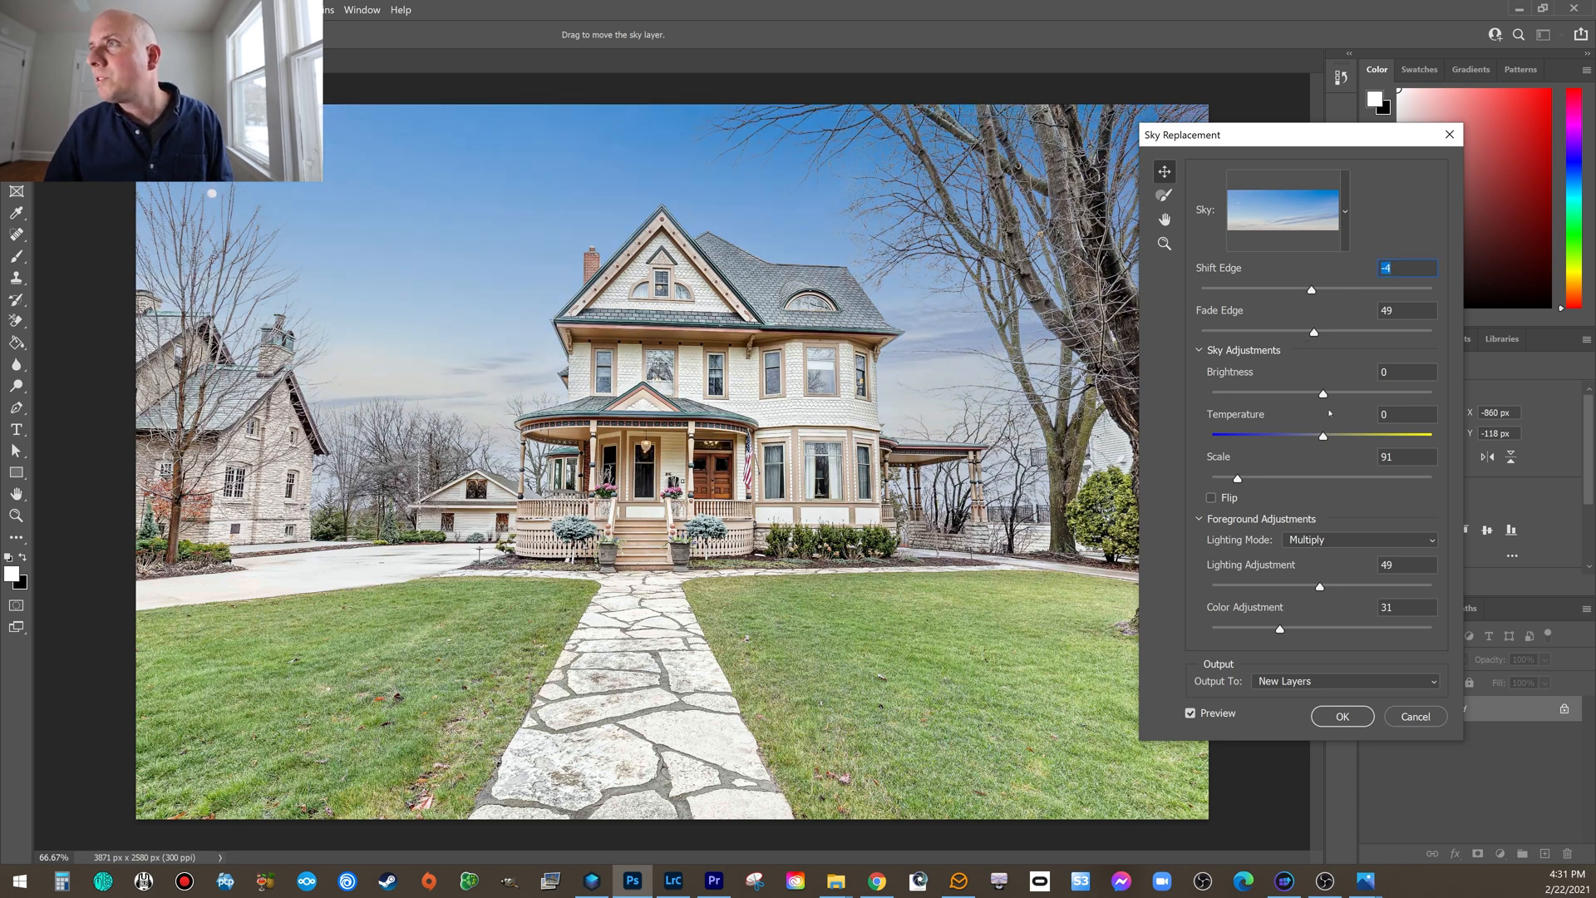
left_click_drag(1239, 480, 1247, 480)
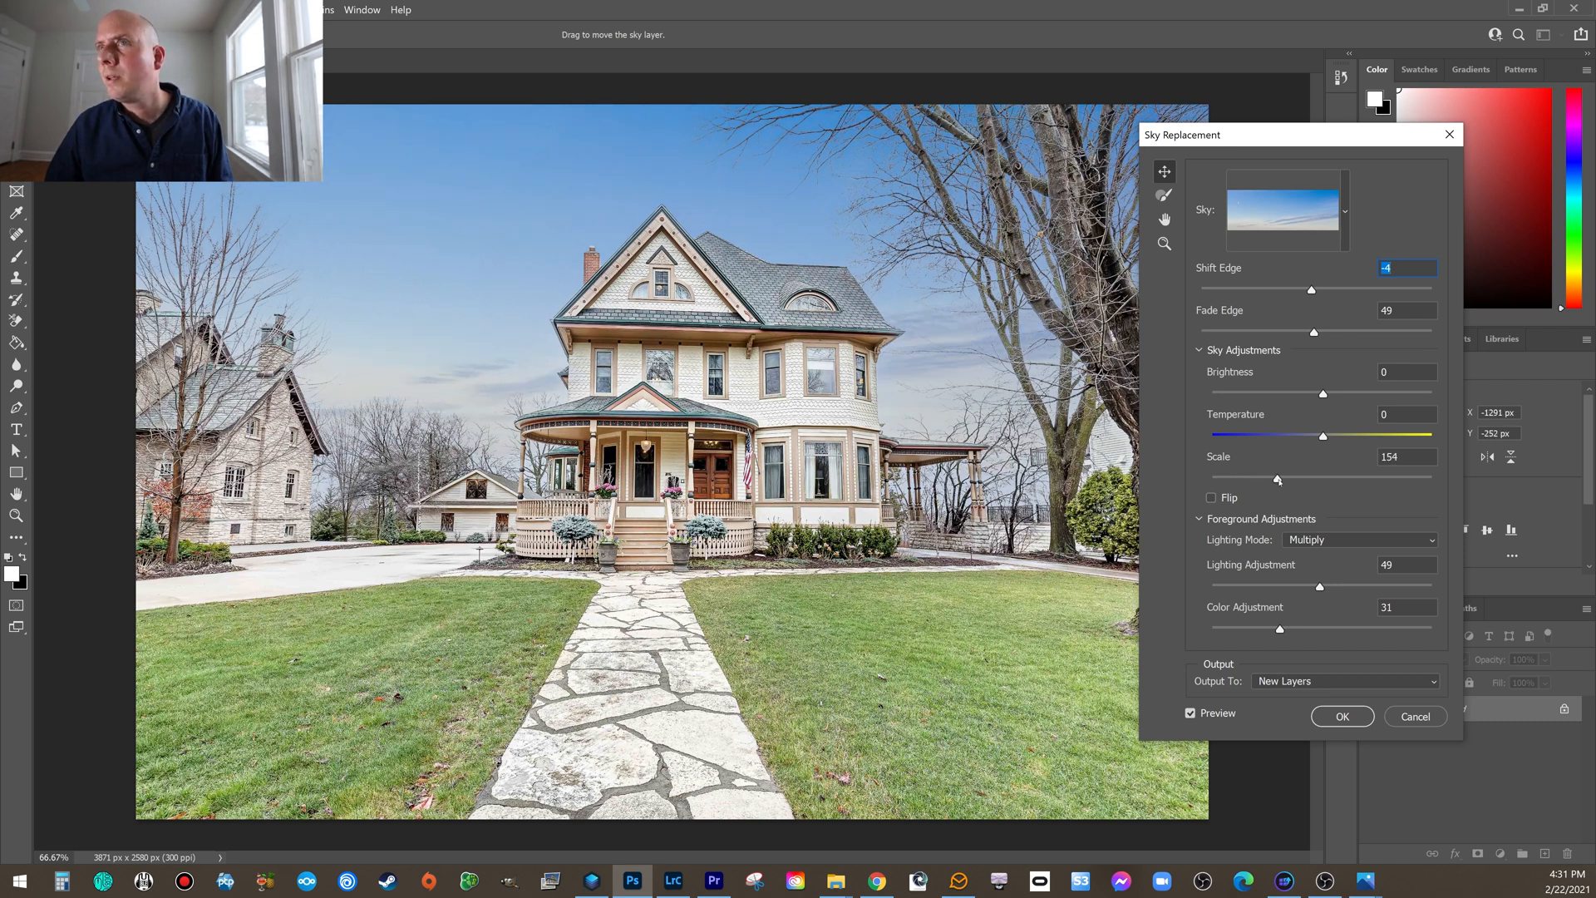
- Position the sky so the moon sits above the bare tree beside the stone house, and apply the replacement as new layers
left_click_drag(453, 237, 809, 339)
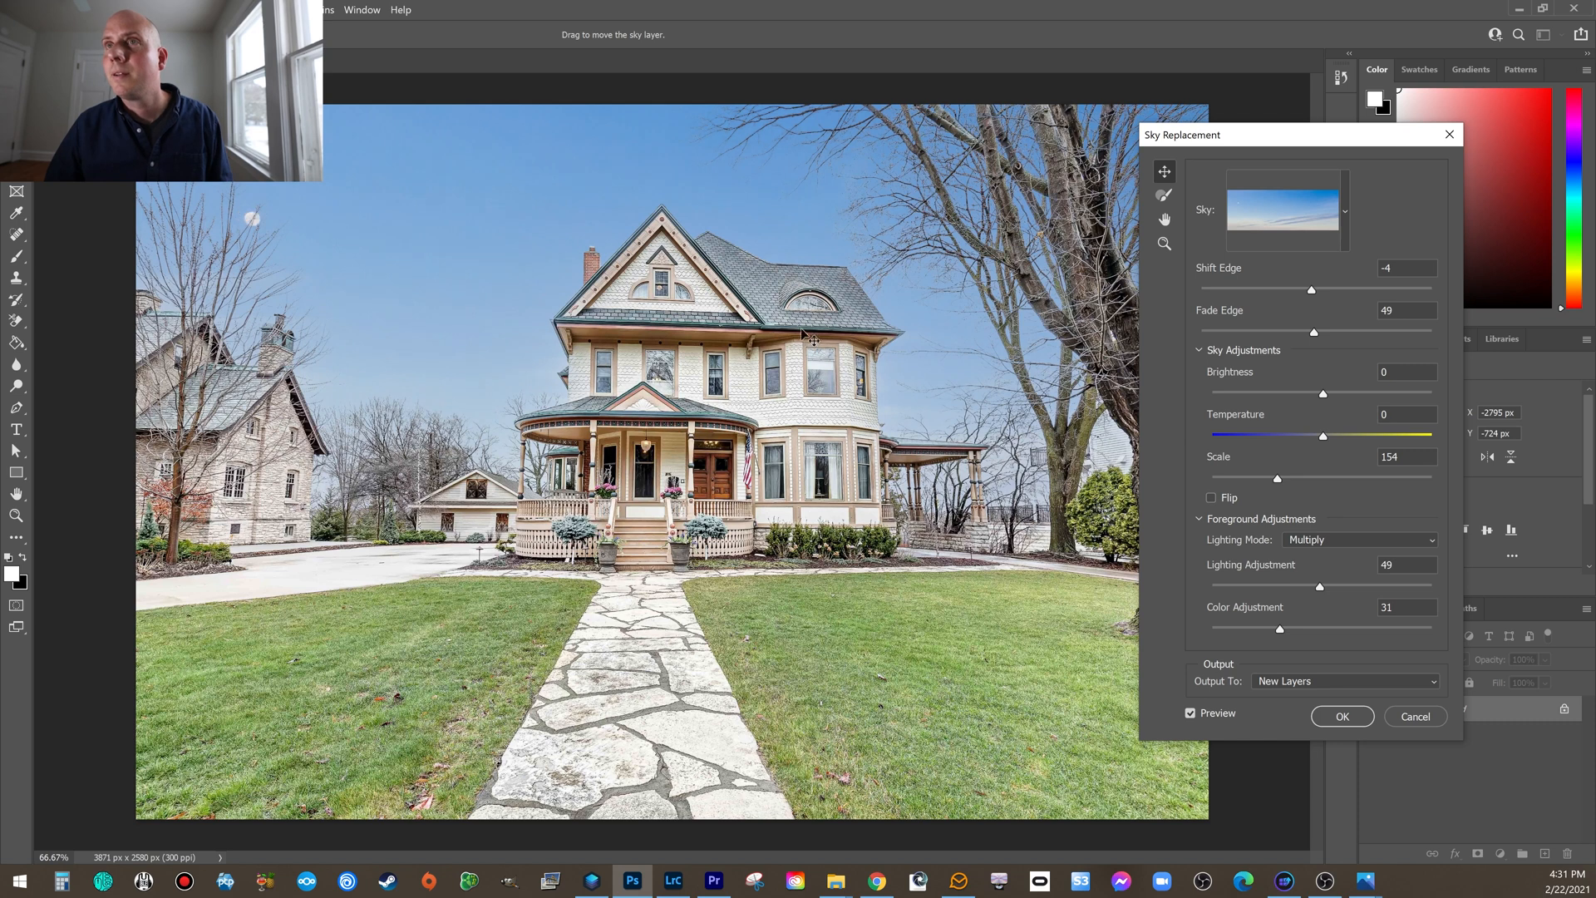
left_click_drag(405, 263, 396, 252)
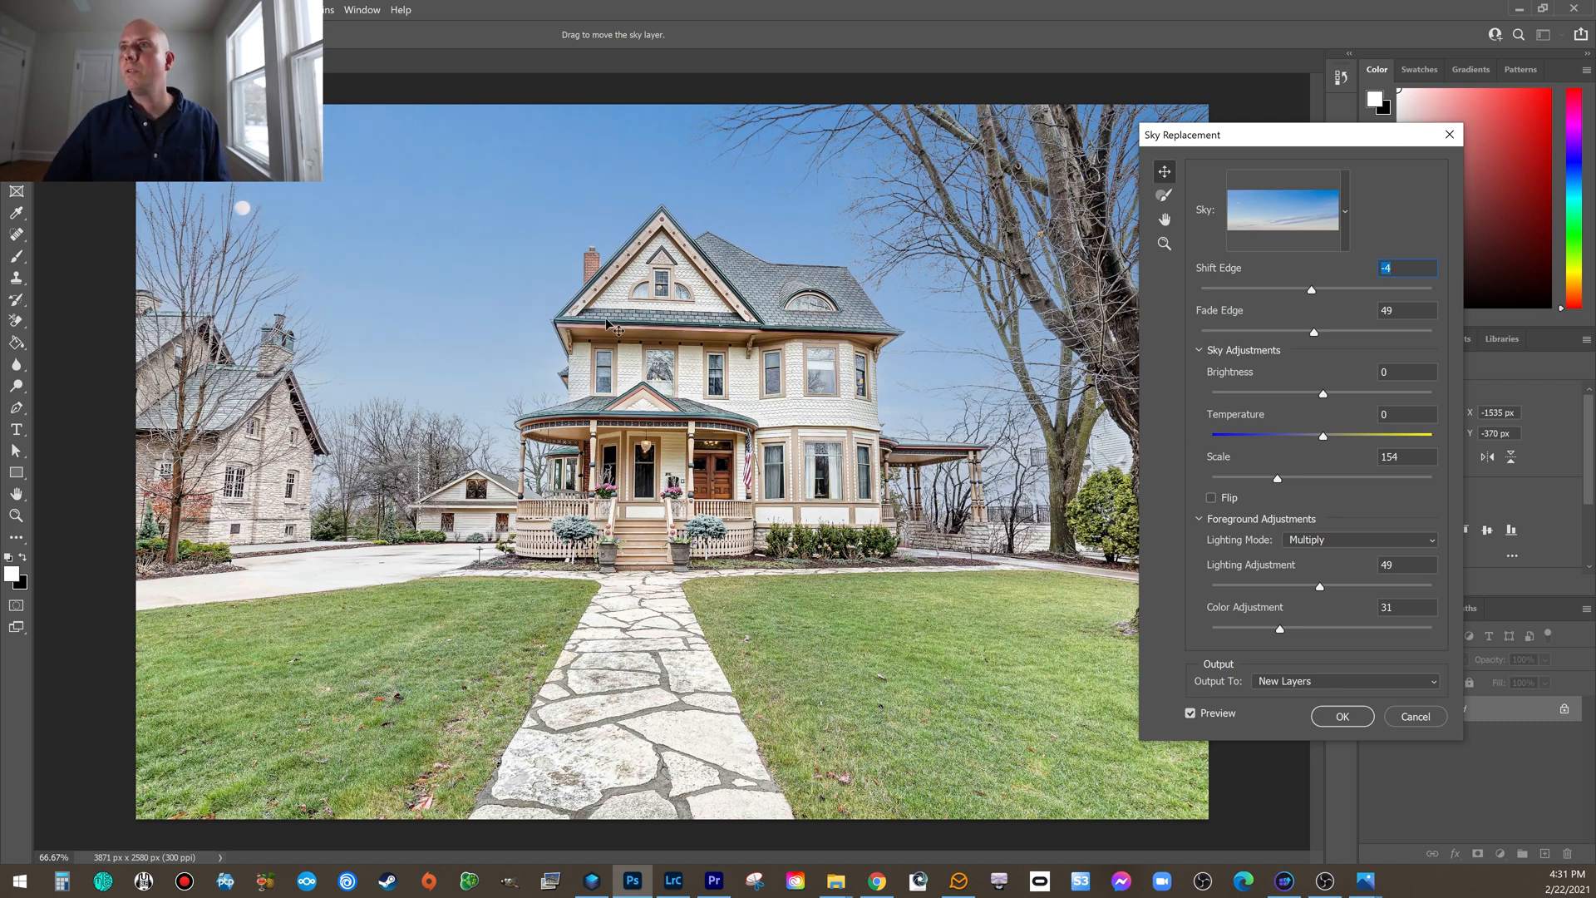
left_click(1343, 717)
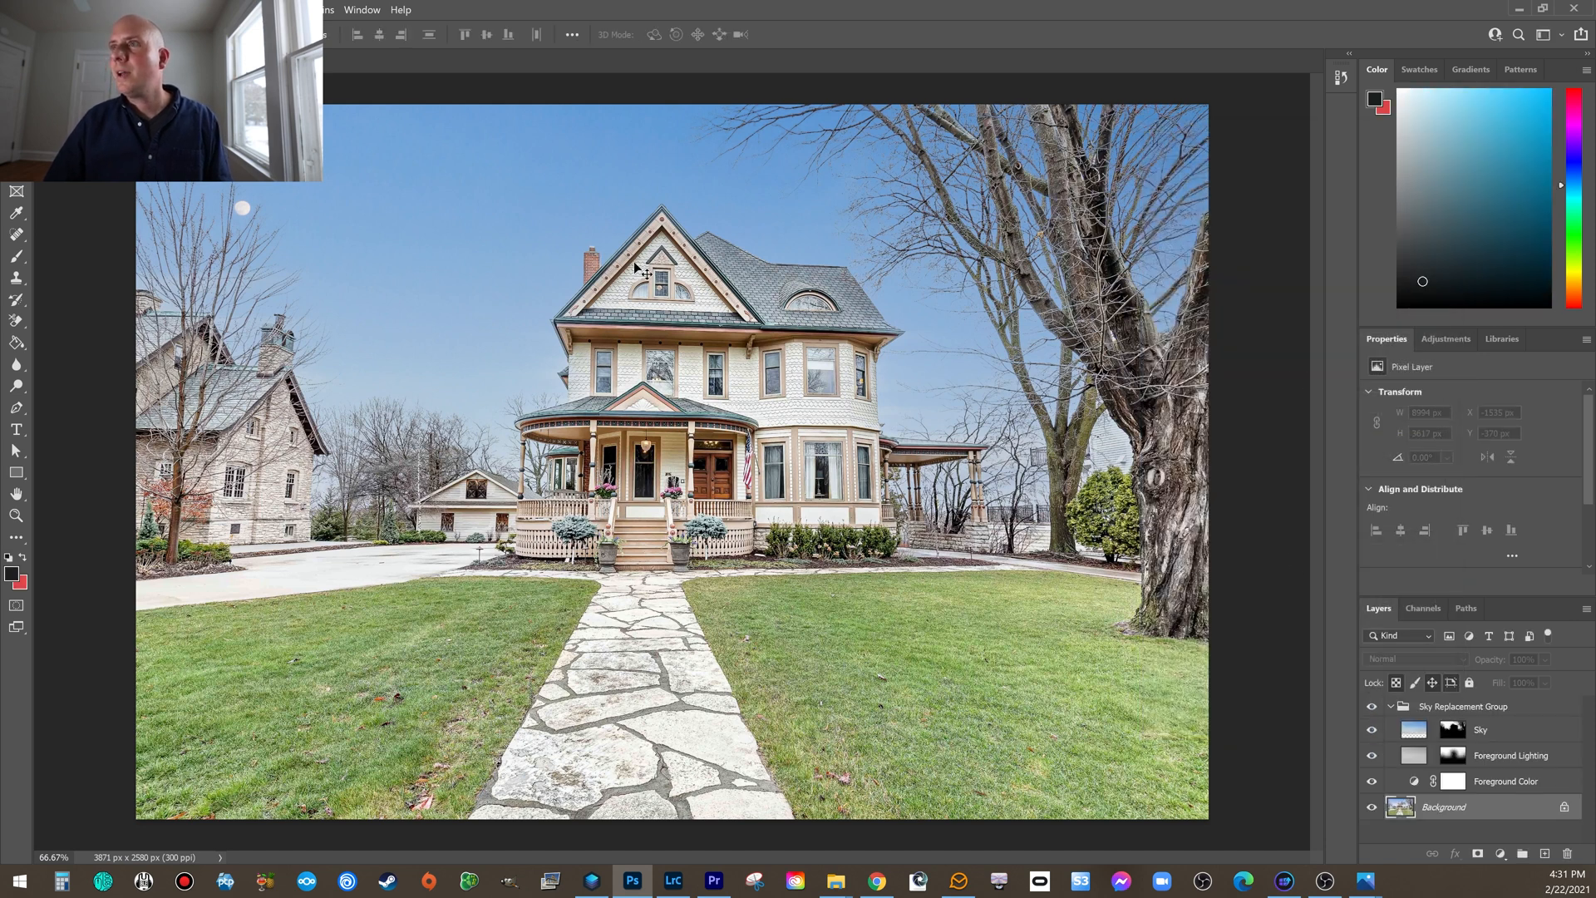